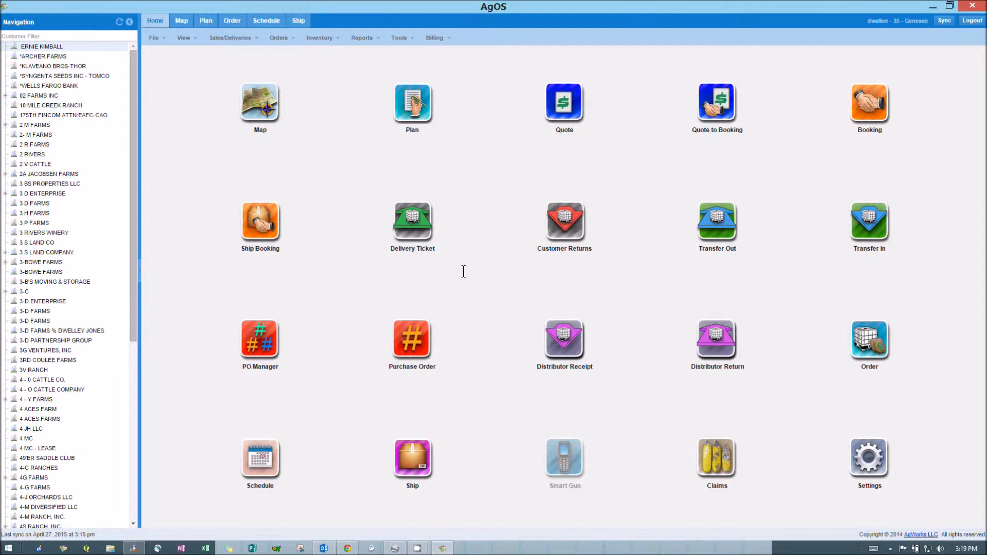
# Step: Filter the customer list by "walker" and expand Walker Ranch and its Georges farm to show the fields
pyautogui.click(25, 33)
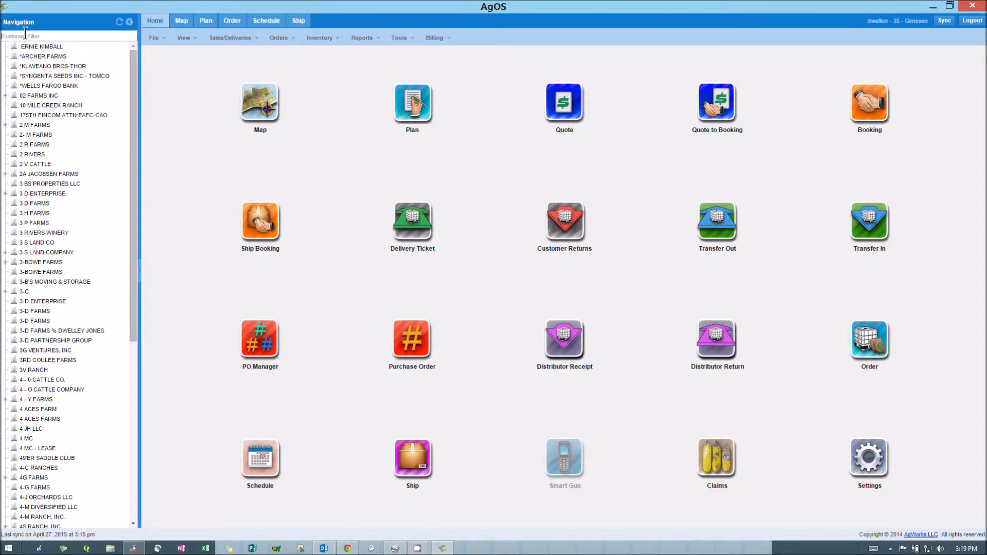
pyautogui.write('walker')
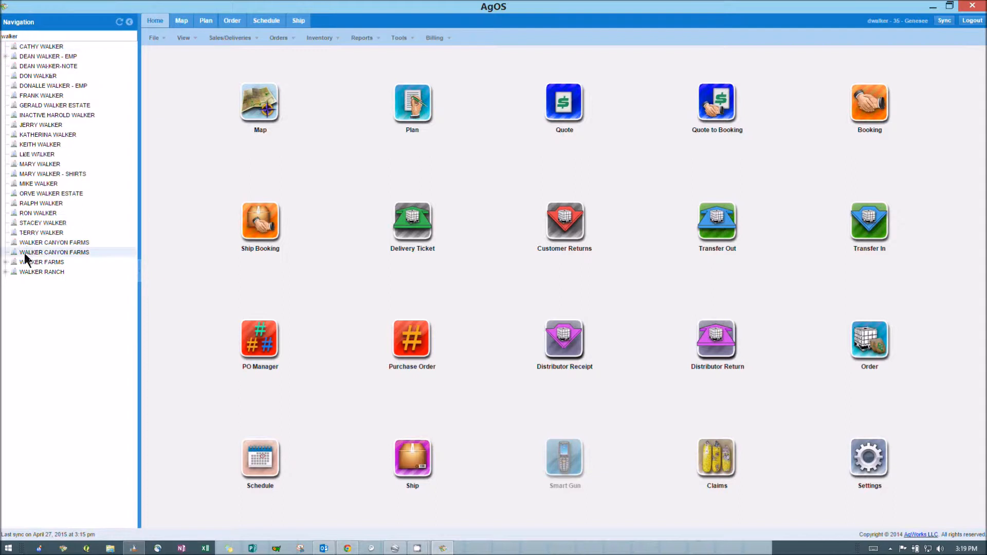
pyautogui.click(5, 272)
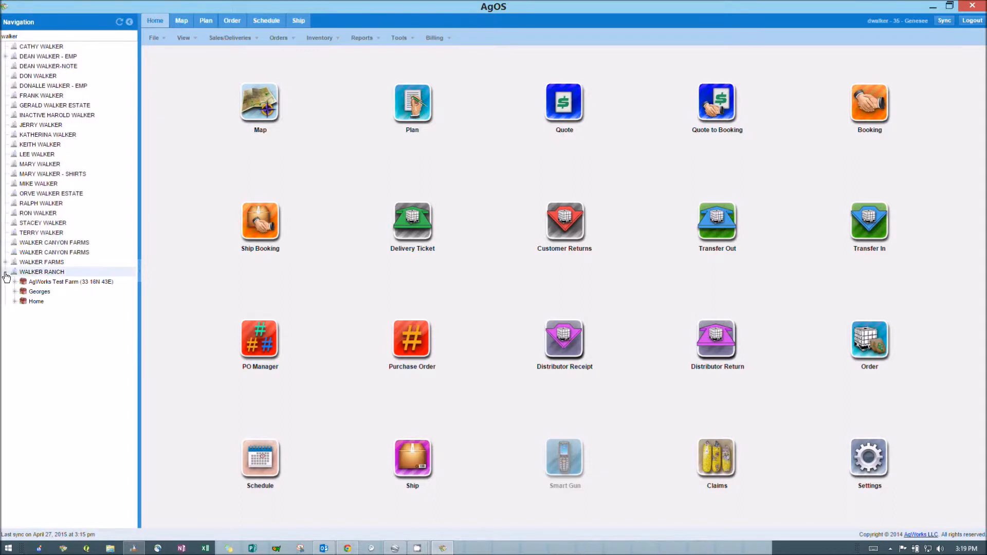
pyautogui.click(14, 293)
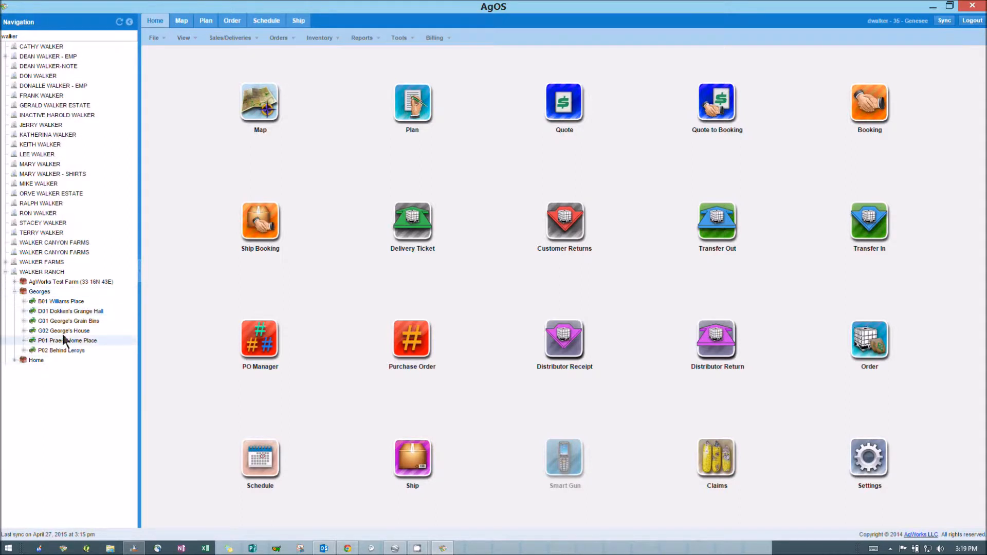
# Step: Open the map view and download the shapefile of the B01 Williams Place field
pyautogui.rightClick(55, 302)
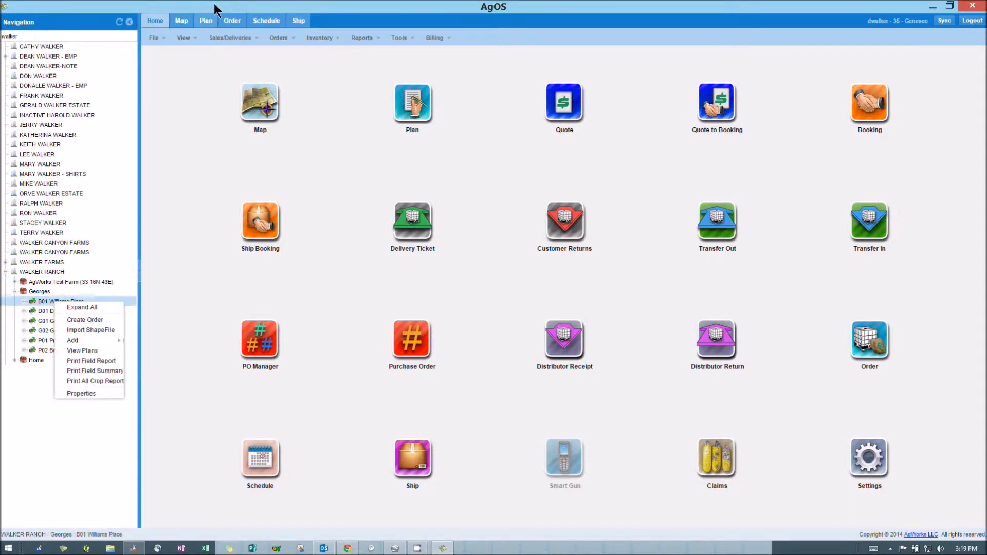
pyautogui.click(180, 20)
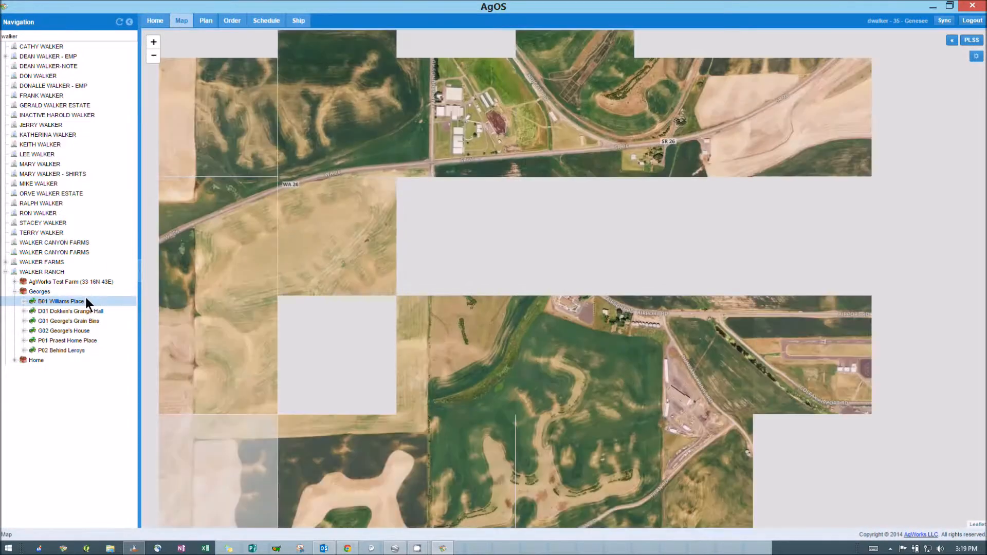
pyautogui.rightClick(82, 299)
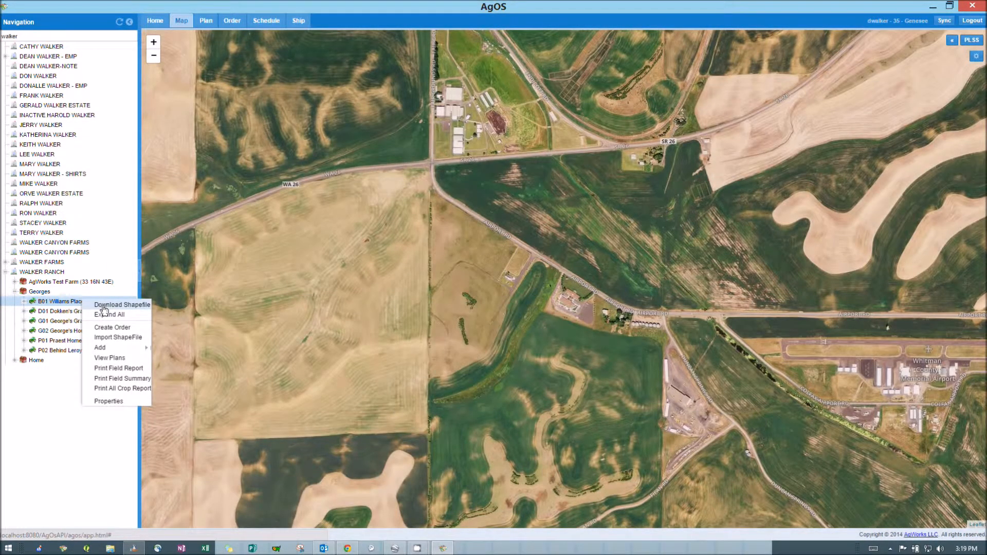
pyautogui.click(105, 306)
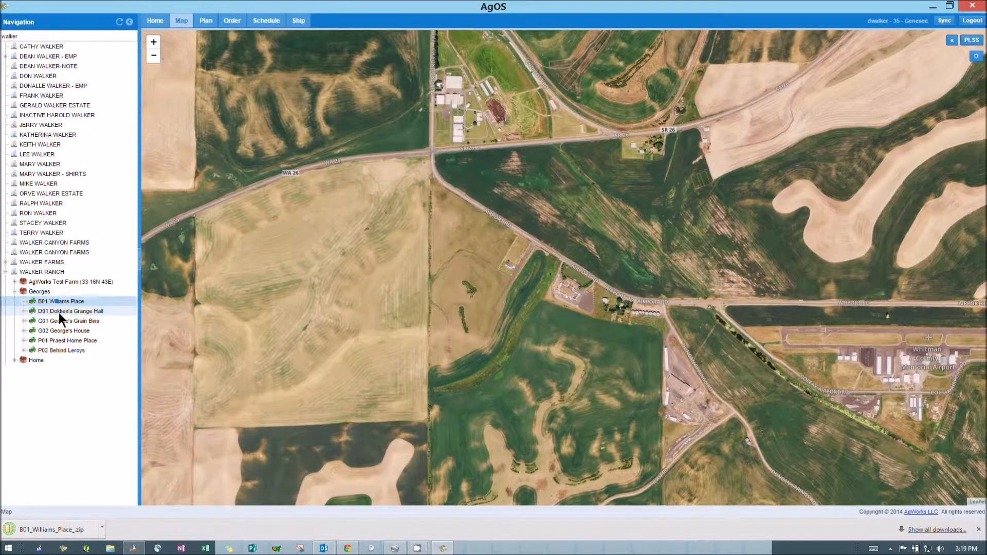
# Step: Download the shapefiles of the other Georges fields one by one: D01, G01, G02, P01 and P02
pyautogui.rightClick(59, 312)
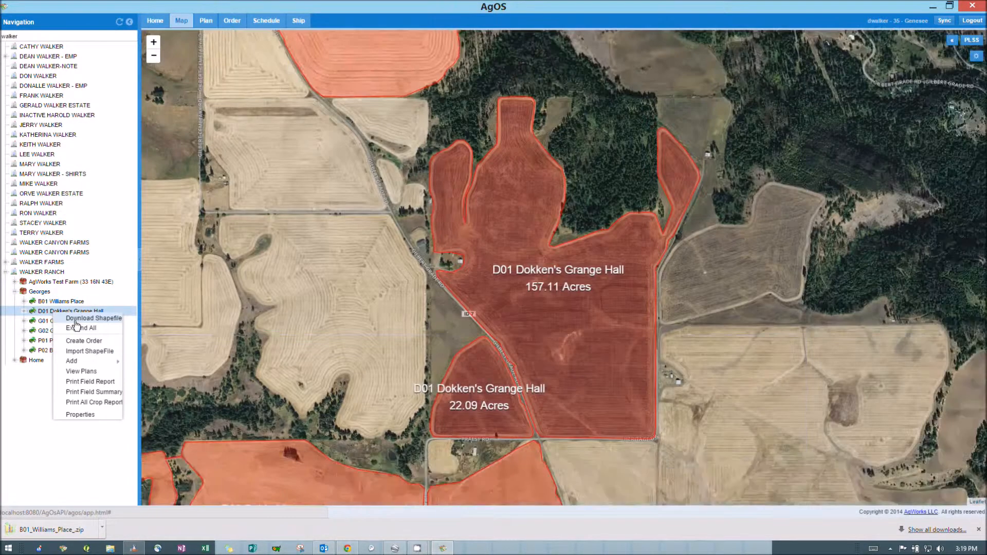
pyautogui.click(76, 320)
pyautogui.rightClick(65, 322)
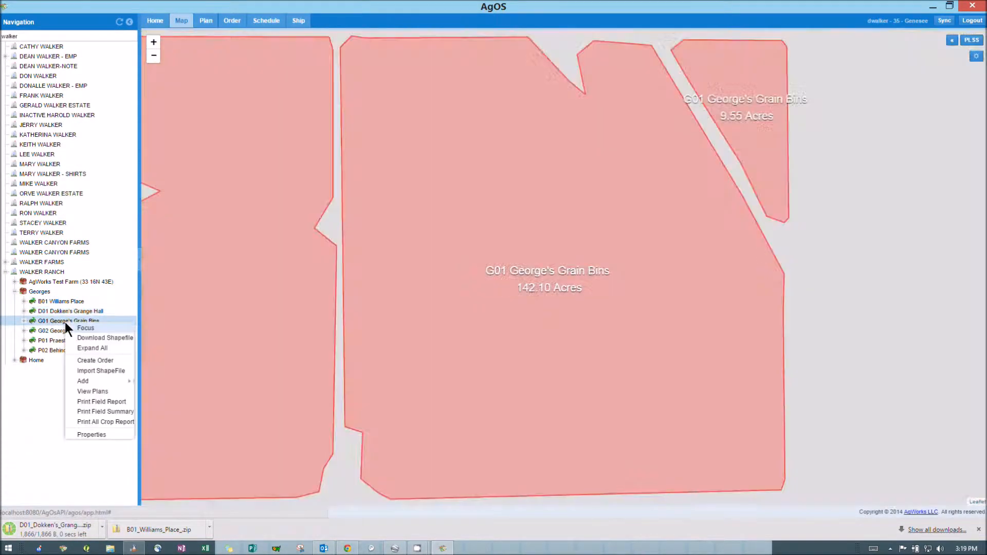
pyautogui.click(87, 338)
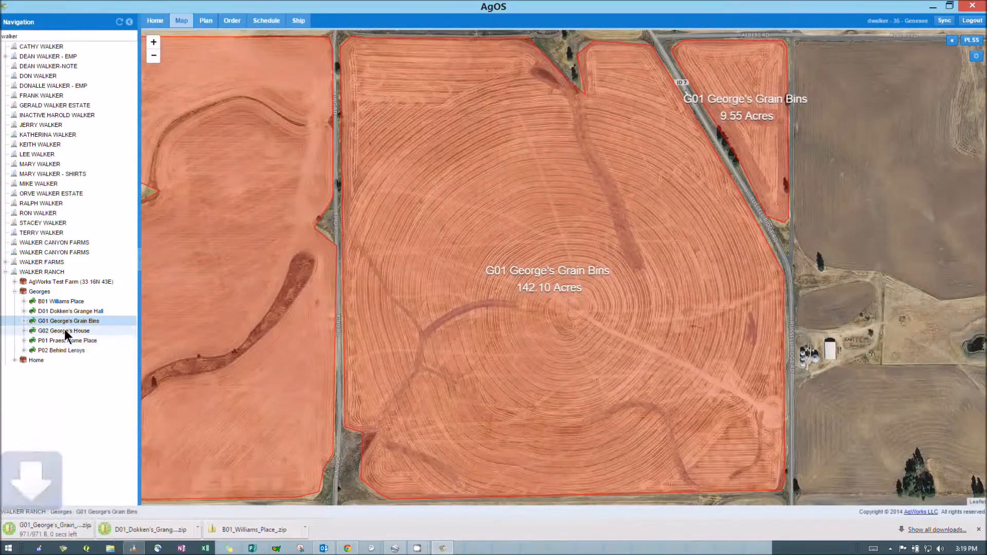
pyautogui.rightClick(64, 331)
pyautogui.click(91, 346)
pyautogui.rightClick(66, 340)
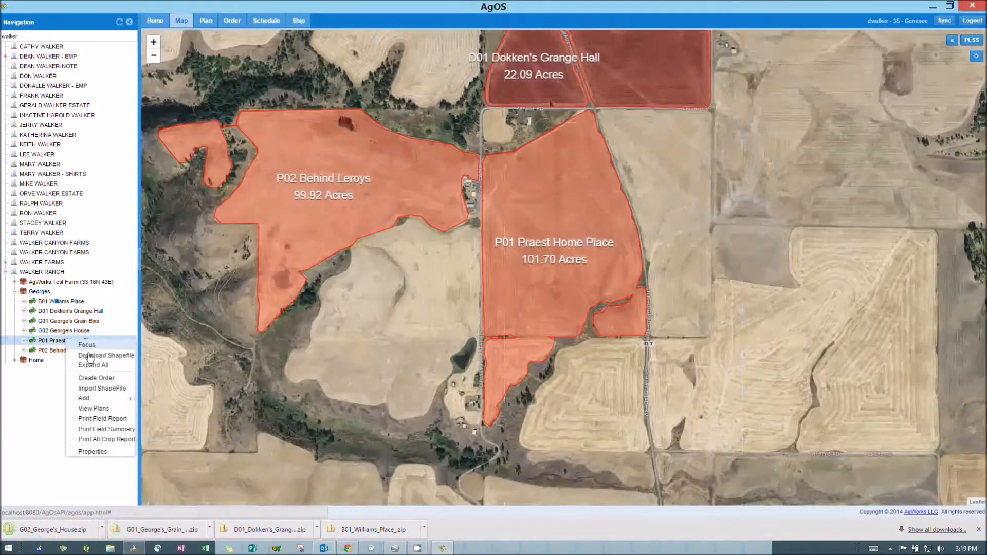
pyautogui.click(88, 355)
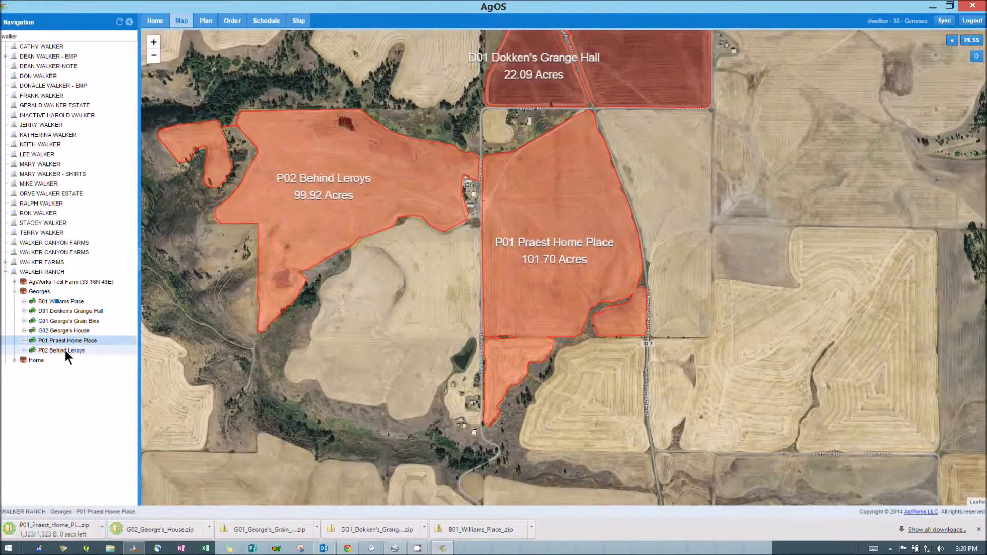
pyautogui.rightClick(65, 349)
pyautogui.click(84, 363)
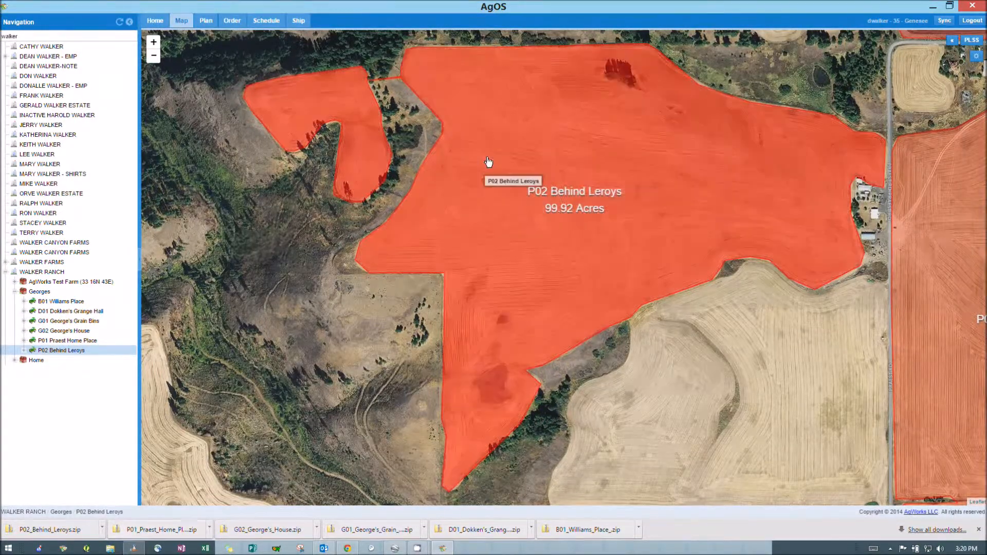
# Step: Minimize AgOS, switch to a maximized File Explorer window and open the Downloads folder
pyautogui.click(933, 7)
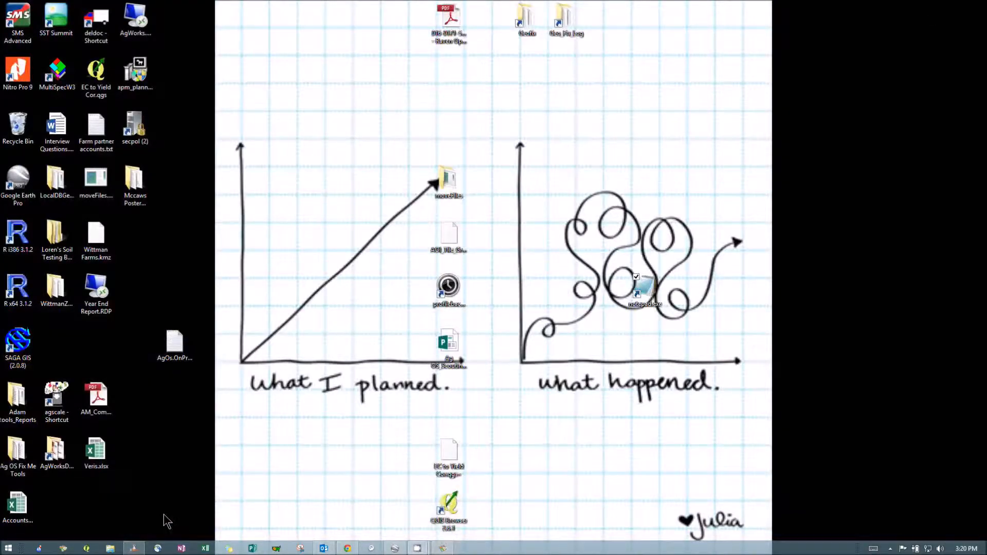
pyautogui.click(111, 550)
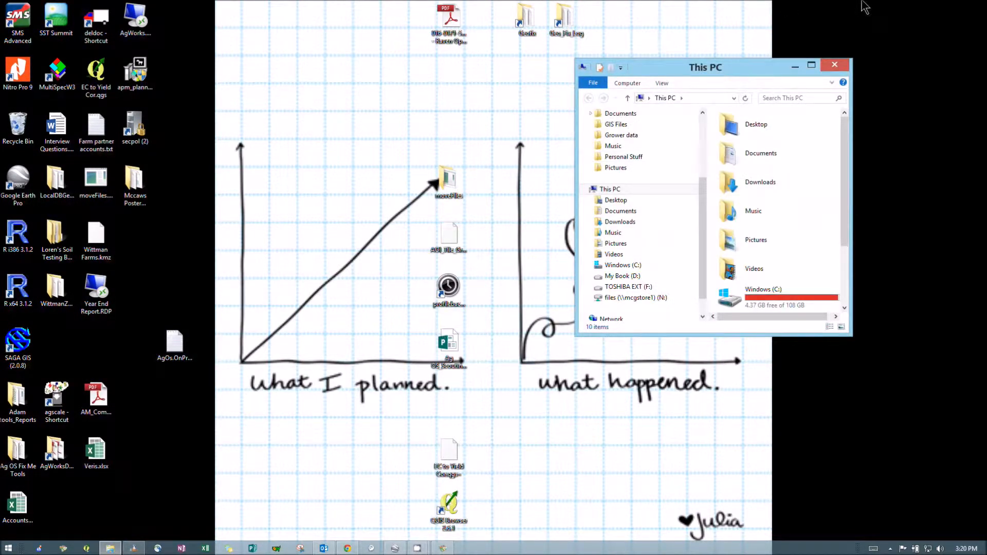
pyautogui.moveTo(766, 77); pyautogui.dragTo(291, 94)
pyautogui.click(310, 82)
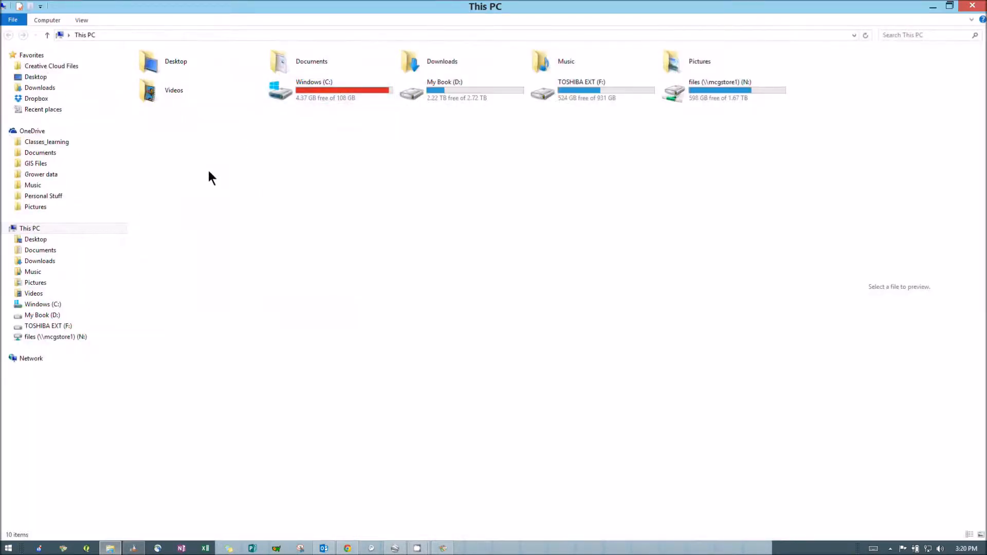
pyautogui.click(40, 262)
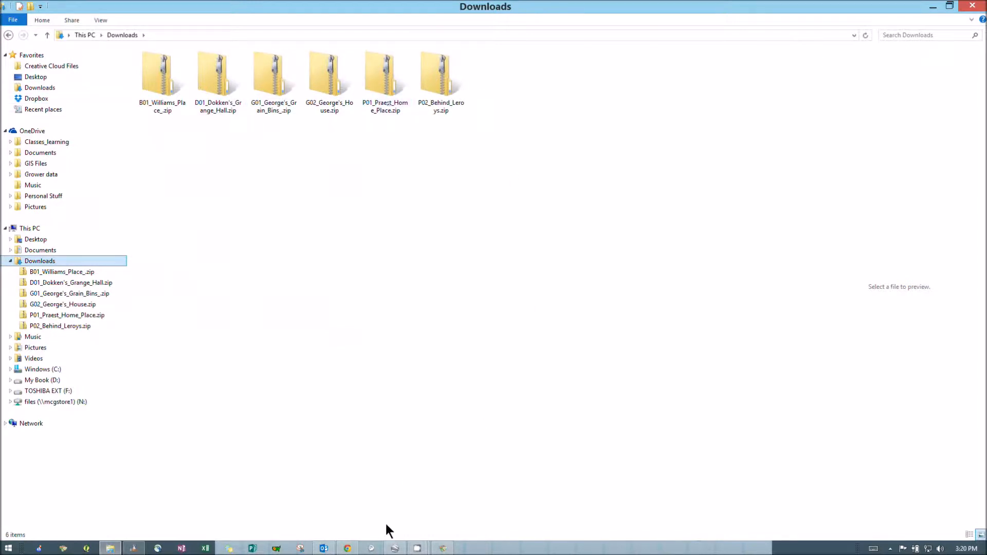
# Step: Switch to Chrome to view the Google search results for "7 zip", and close the browser window
pyautogui.click(348, 548)
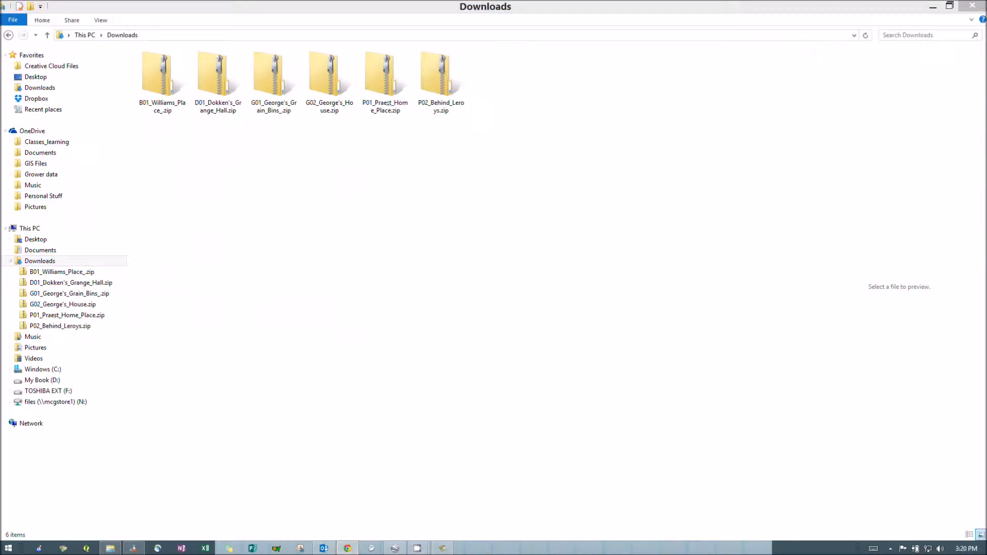
pyautogui.moveTo(986, 31); pyautogui.dragTo(466, 69)
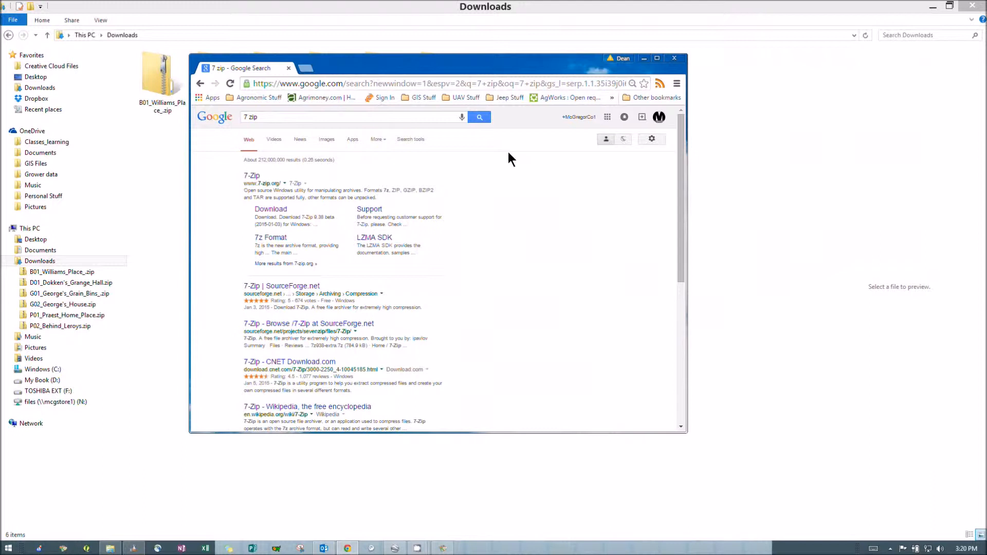
pyautogui.click(675, 58)
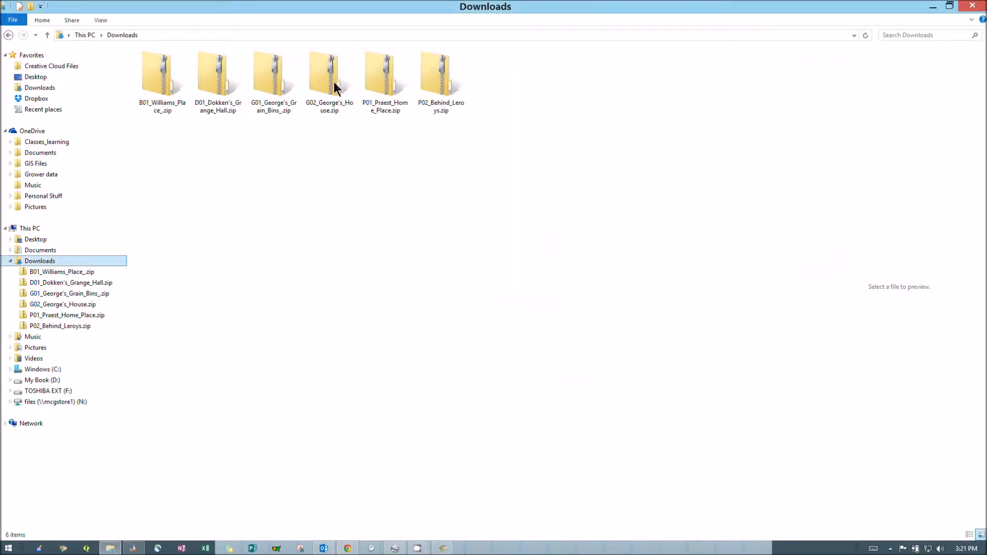
pyautogui.moveTo(484, 138); pyautogui.dragTo(142, 78)
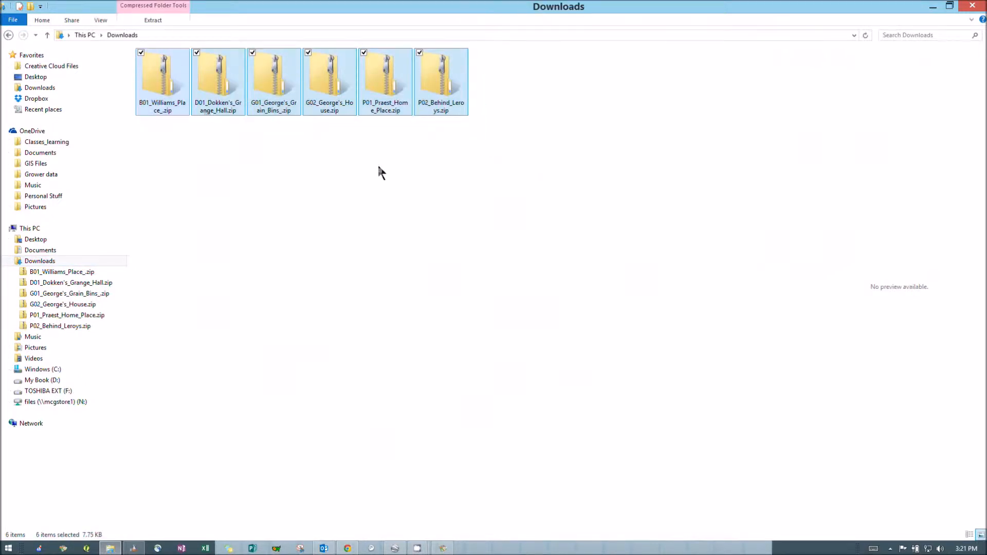
pyautogui.click(461, 141)
pyautogui.click(146, 54)
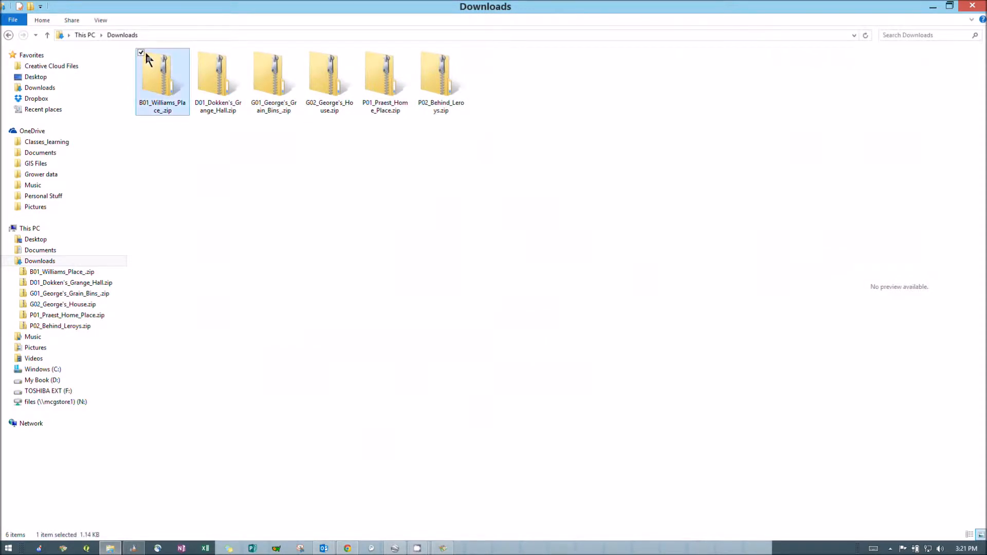
pyautogui.click(141, 52)
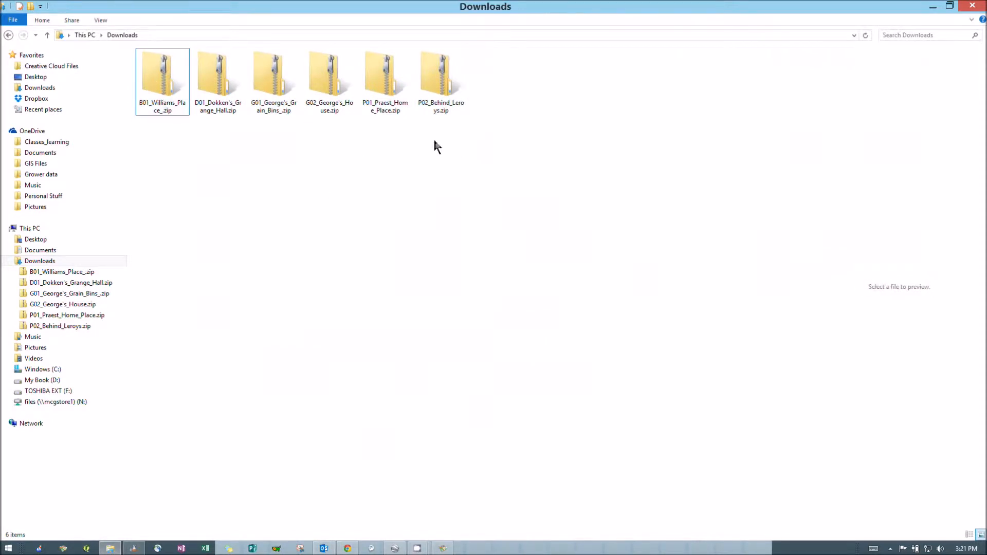
# Step: Select all six field zip files in the Downloads folder and extract them in place with 7-Zip
pyautogui.moveTo(432, 140); pyautogui.dragTo(147, 76)
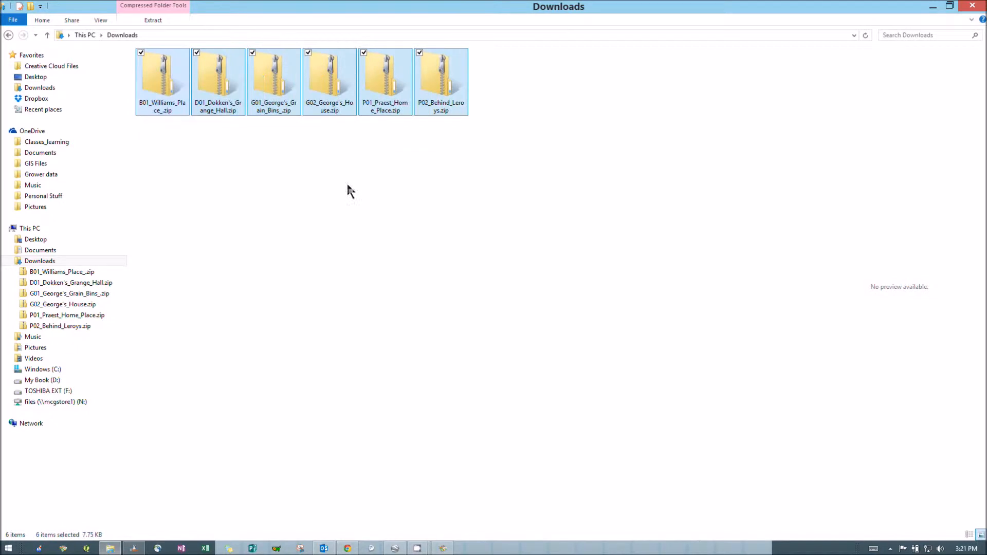
pyautogui.rightClick(344, 104)
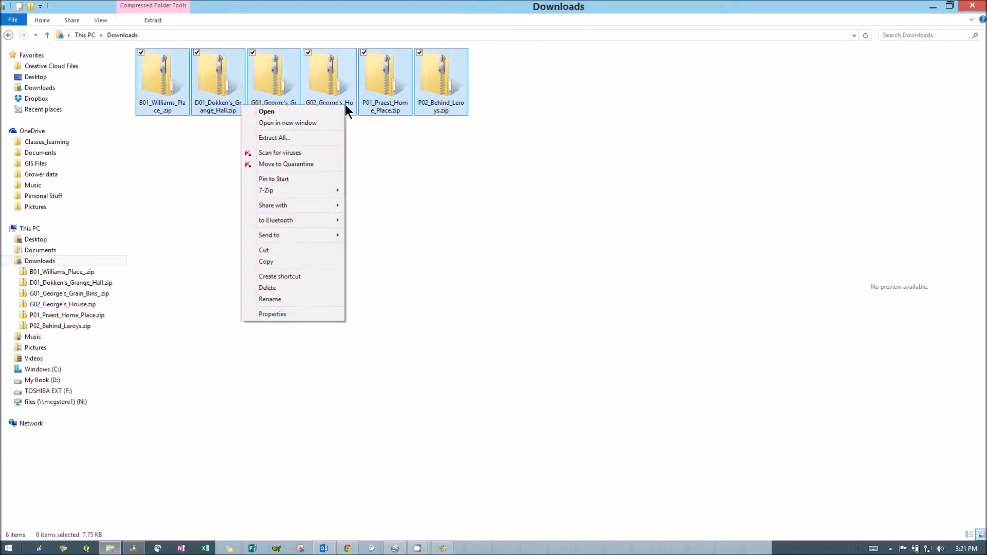
pyautogui.moveTo(313, 186)
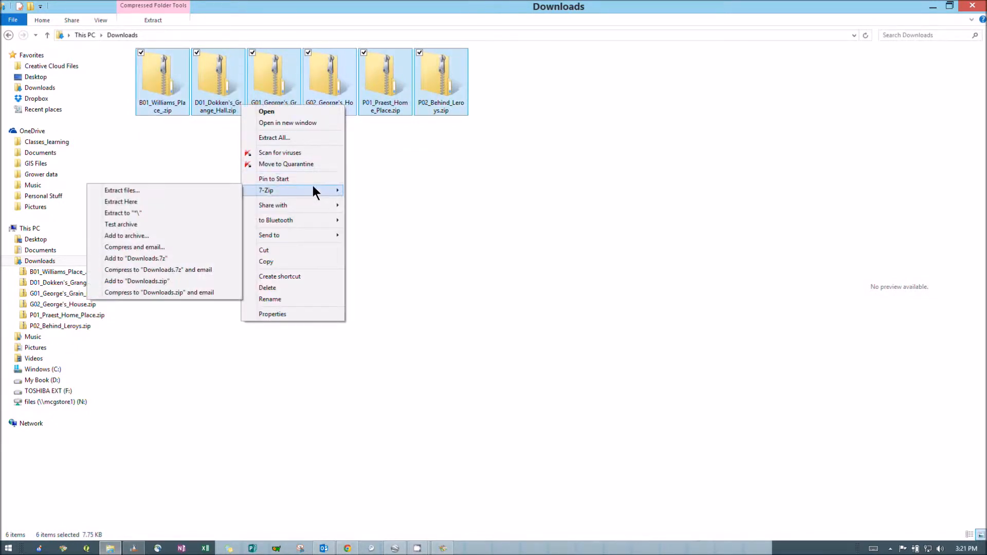
pyautogui.click(190, 201)
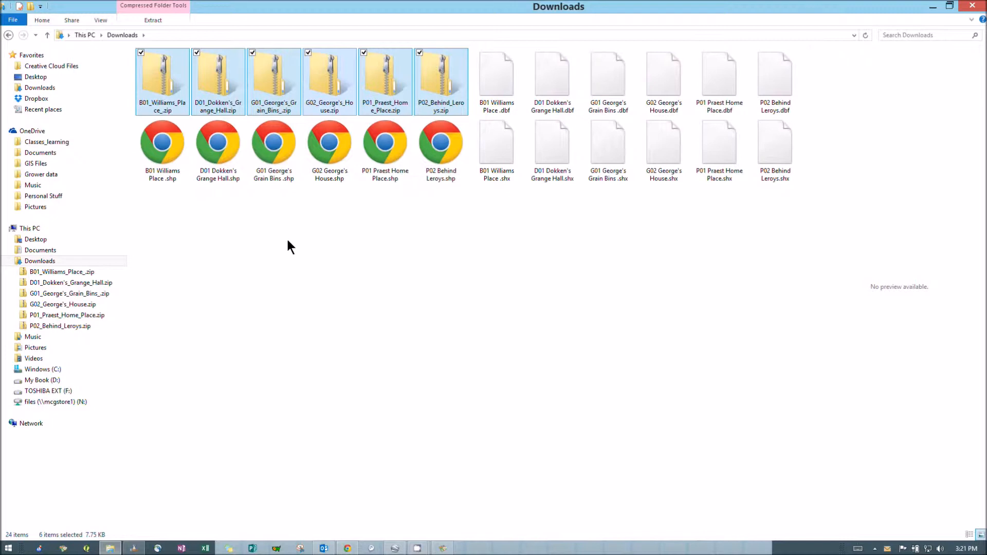
# Step: Snap the Downloads window to the right half of the desktop and bring up Google Earth Pro in a smaller window beside it
pyautogui.press('super+Right')
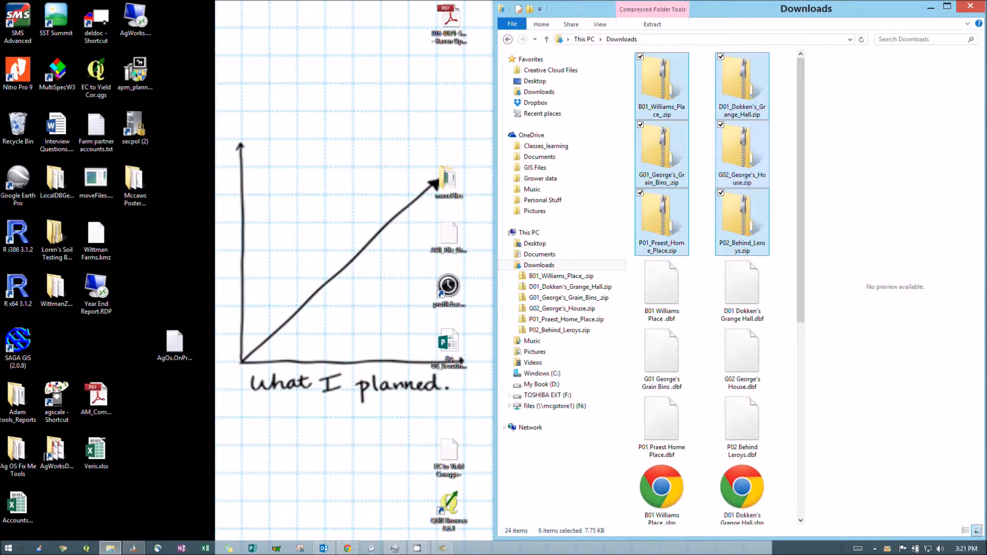
pyautogui.click(395, 549)
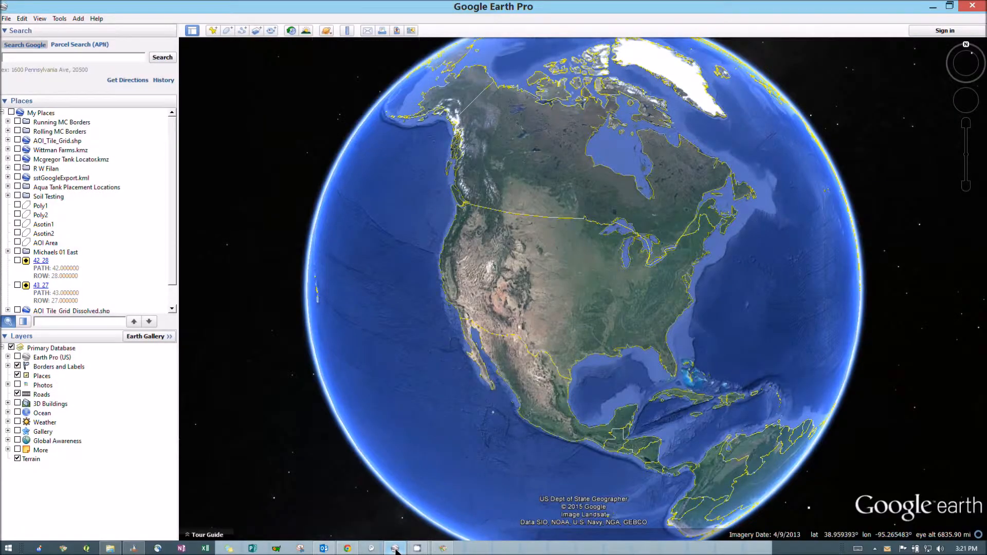
pyautogui.press('super+Down')
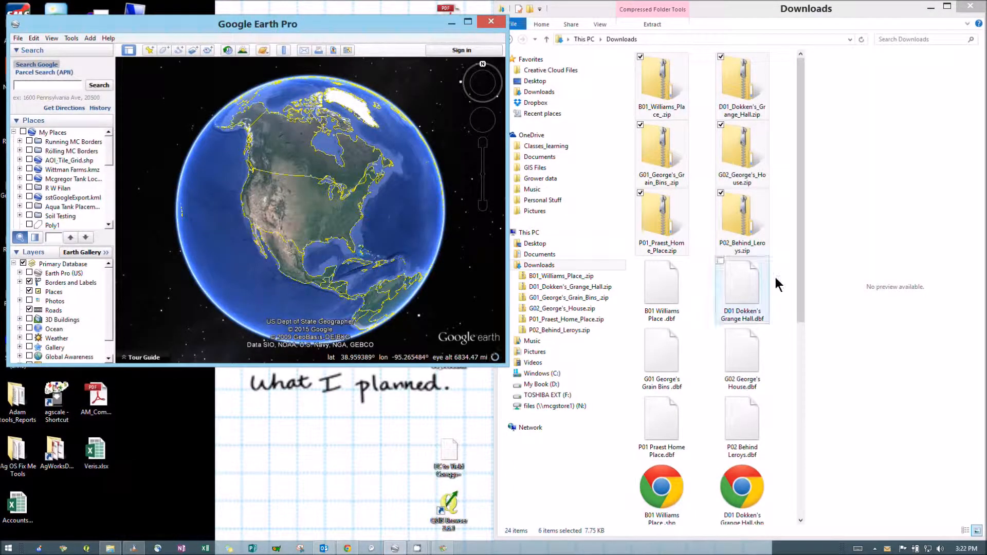
# Step: Clear the zip file selection in the Downloads folder and locate the six extracted .shp files
pyautogui.click(806, 329)
pyautogui.scroll(-6, 810, 339)
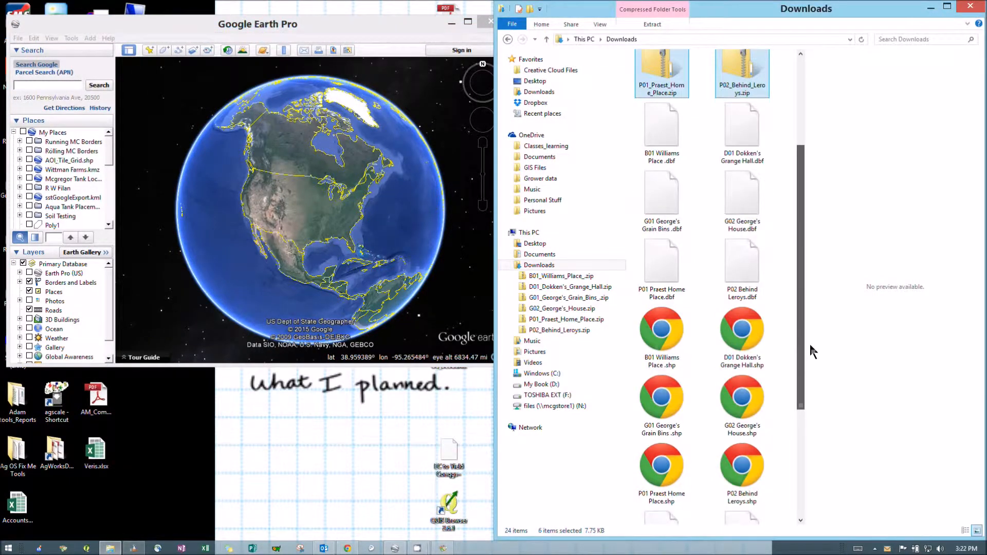
pyautogui.moveTo(674, 238); pyautogui.dragTo(640, 164)
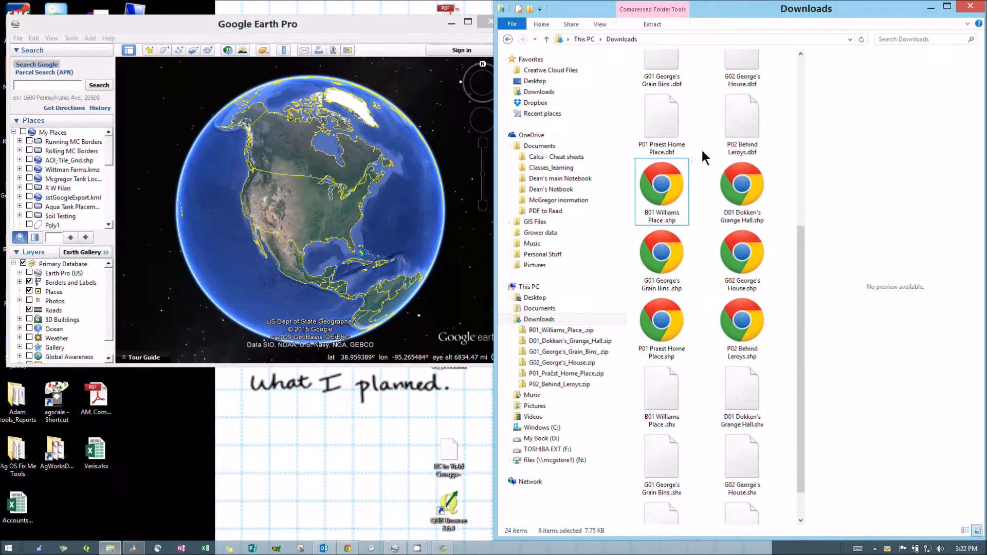
pyautogui.moveTo(703, 150); pyautogui.dragTo(700, 239)
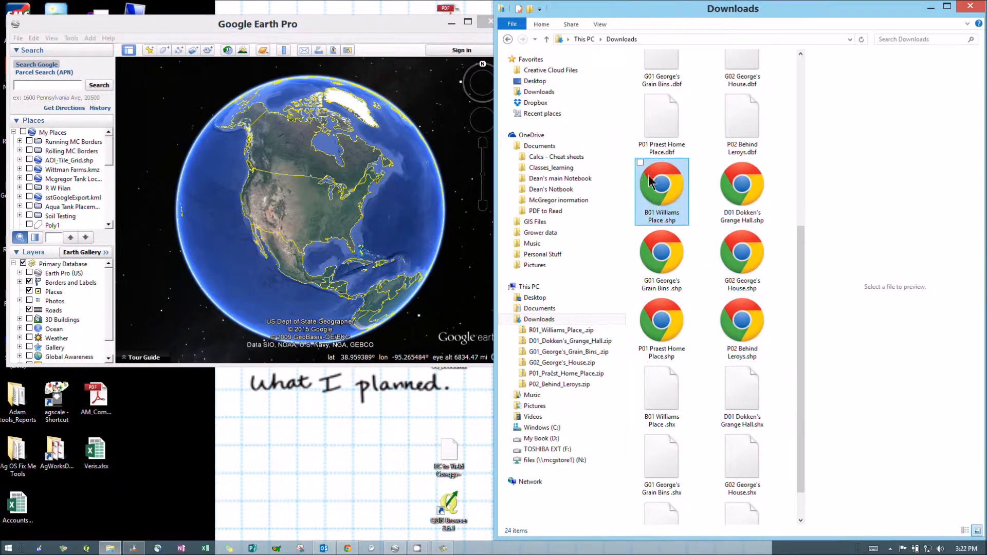
pyautogui.click(638, 149)
pyautogui.click(641, 162)
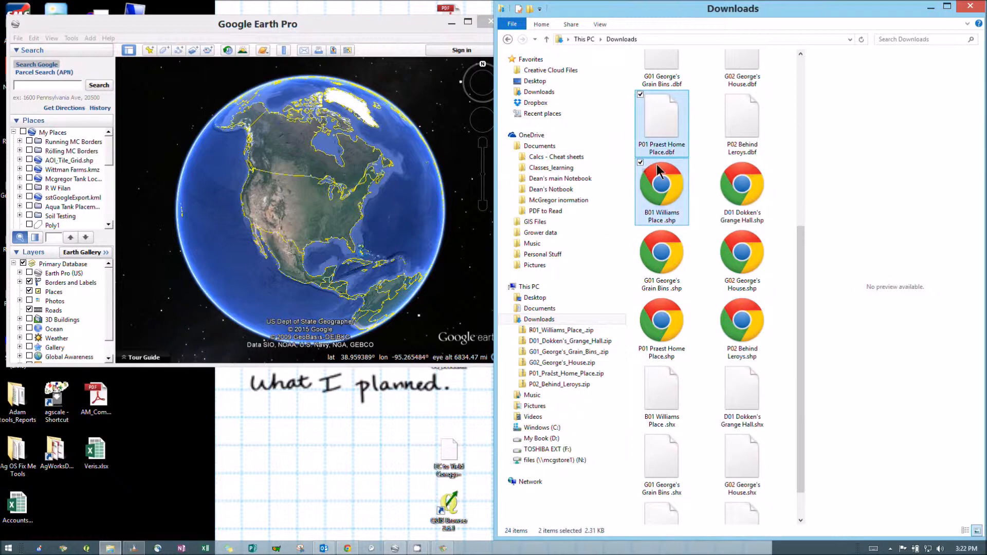
pyautogui.click(721, 163)
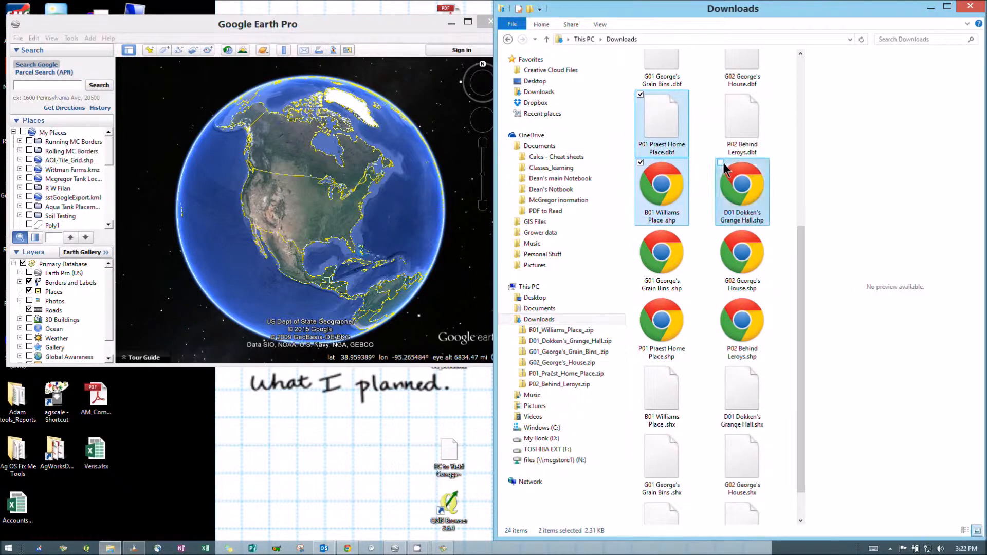
pyautogui.click(720, 231)
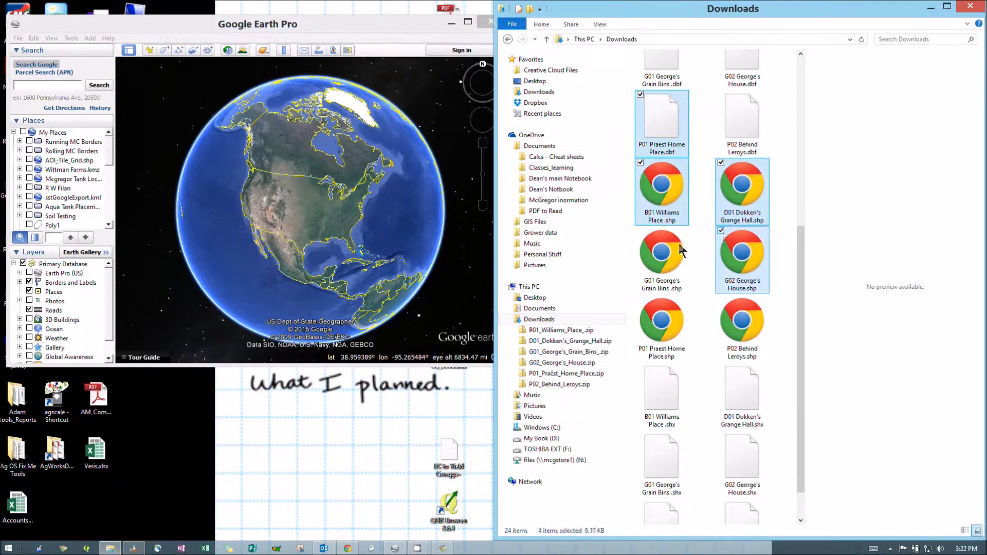
pyautogui.click(641, 232)
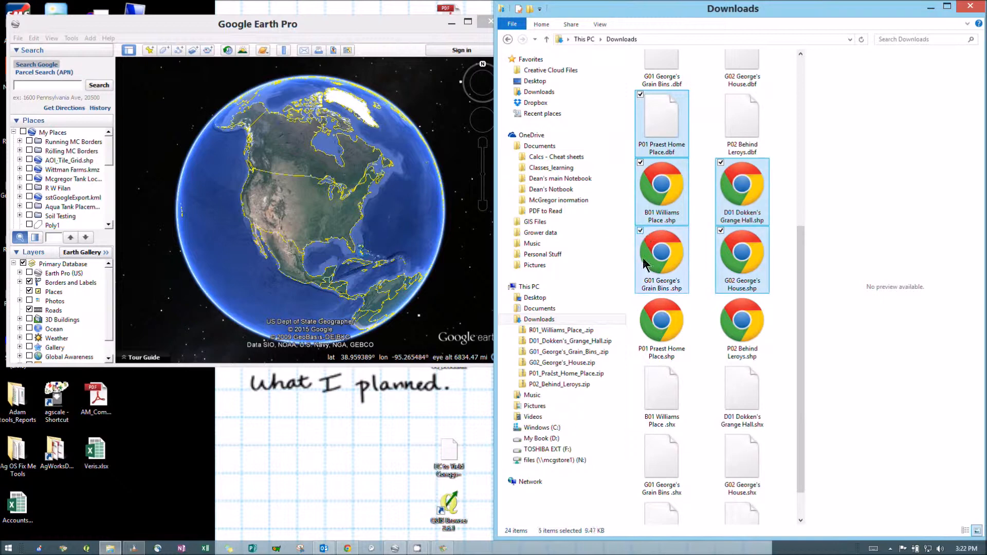
pyautogui.click(640, 300)
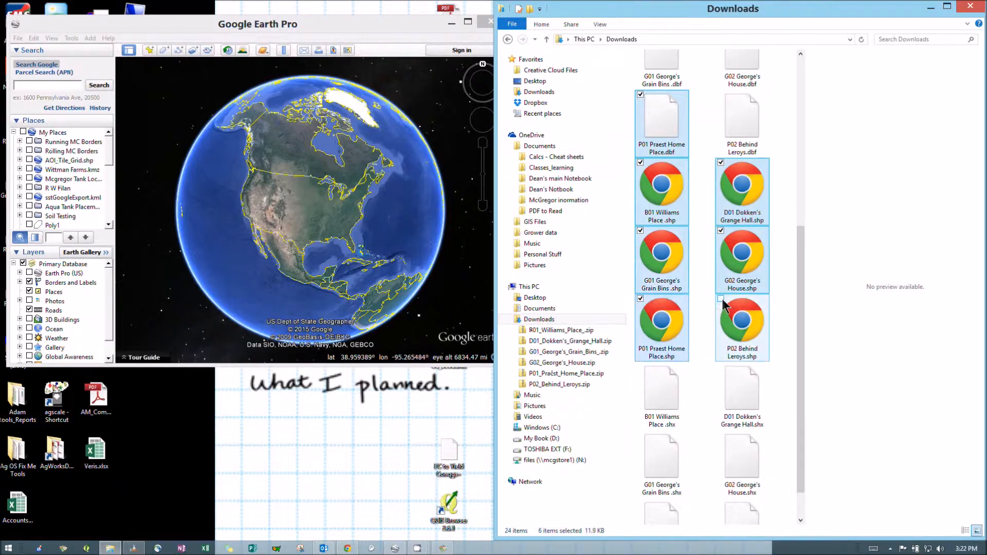
pyautogui.click(721, 298)
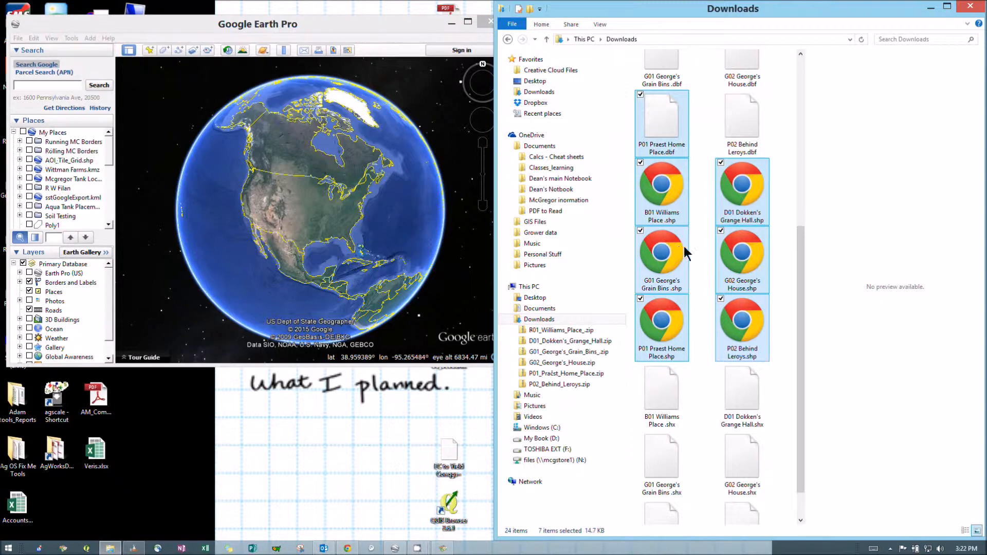
pyautogui.moveTo(682, 233); pyautogui.dragTo(508, 222)
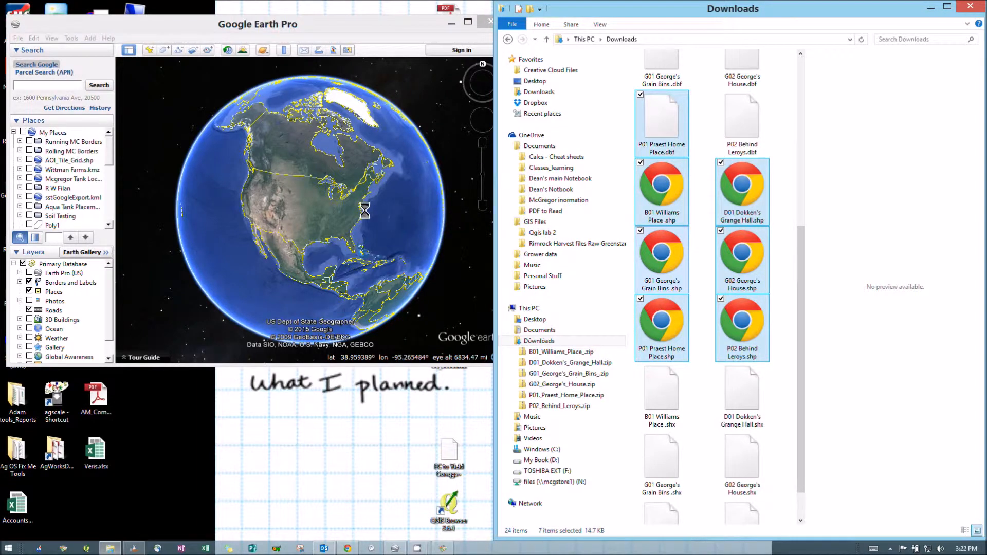
pyautogui.moveTo(365, 210); pyautogui.dragTo(684, 240)
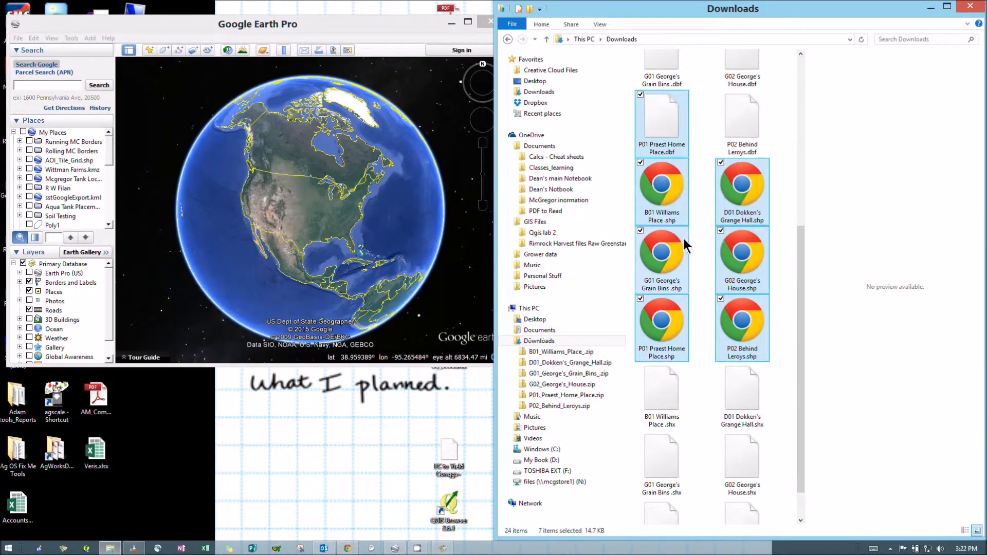
pyautogui.click(640, 100)
pyautogui.click(639, 94)
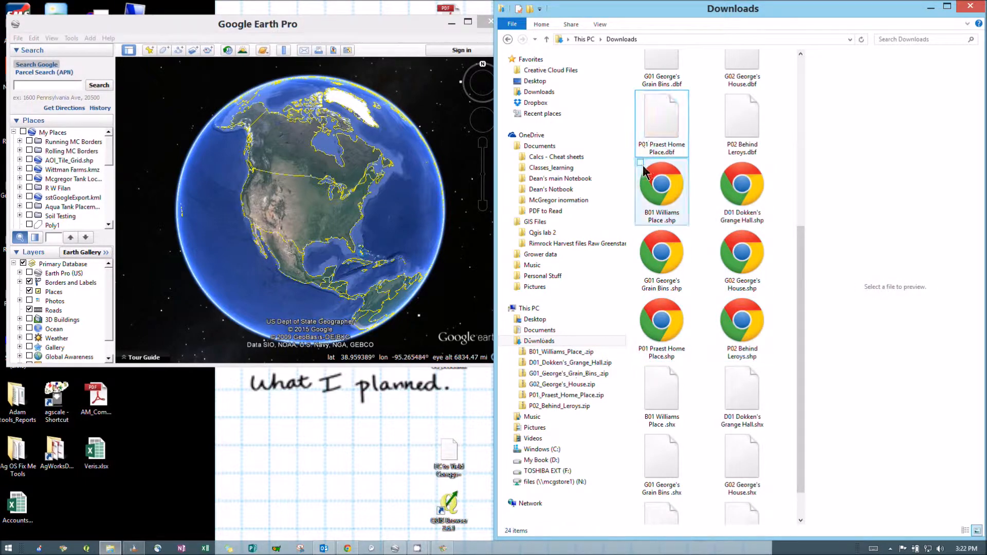
pyautogui.click(727, 176)
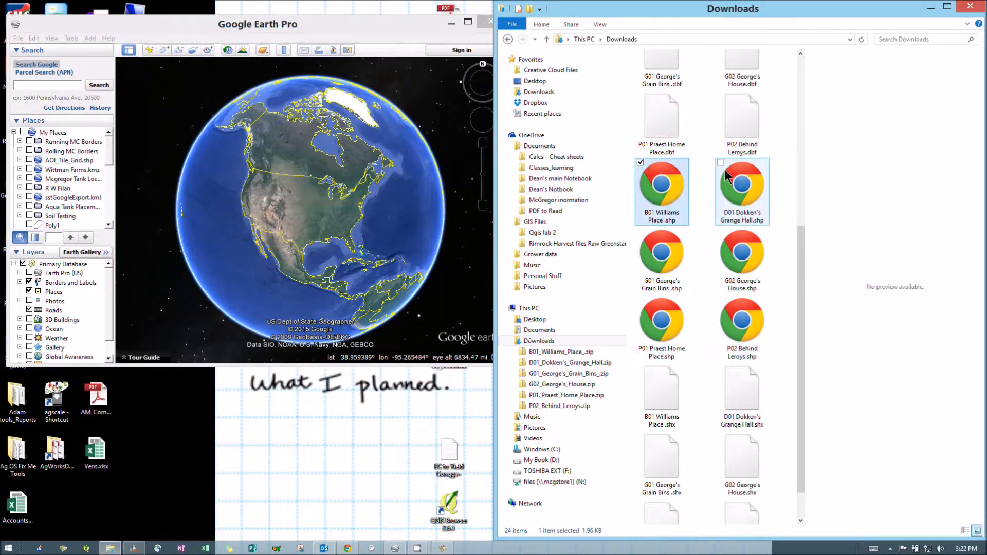
pyautogui.click(641, 163)
pyautogui.click(640, 231)
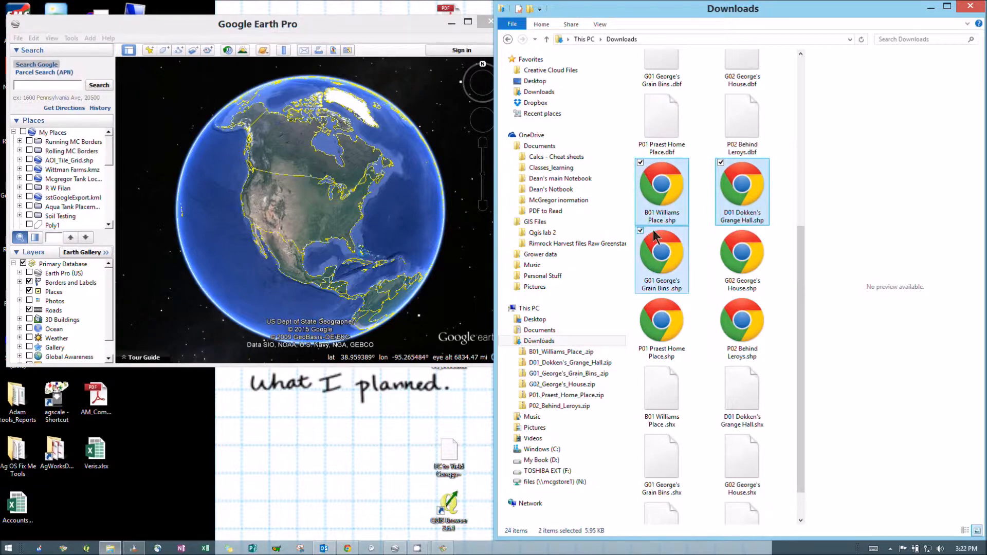
pyautogui.click(721, 232)
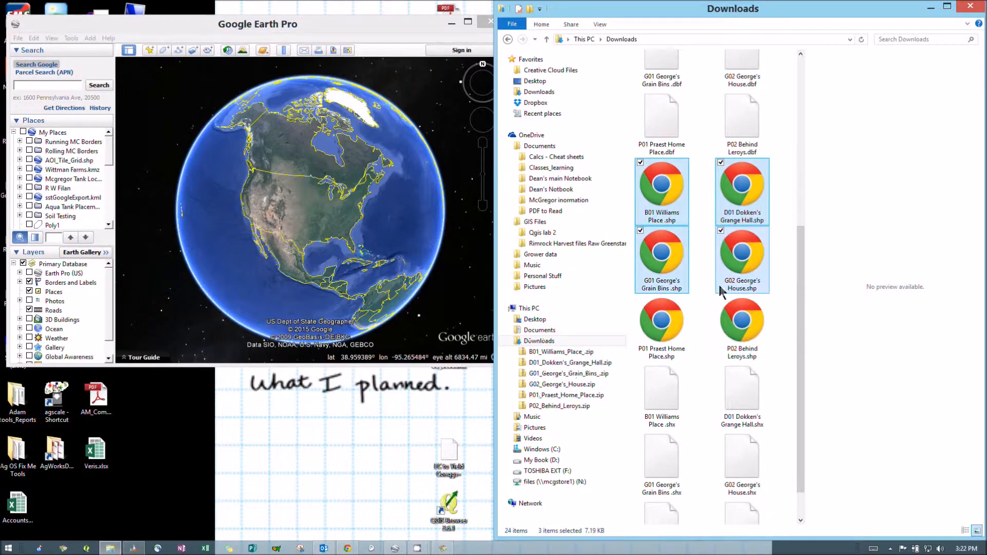
pyautogui.click(721, 300)
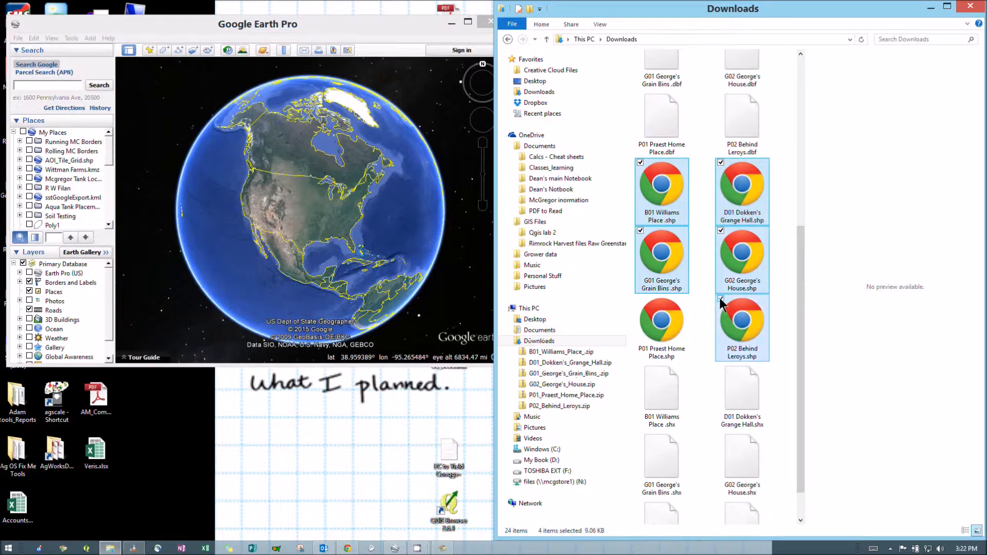
pyautogui.click(641, 300)
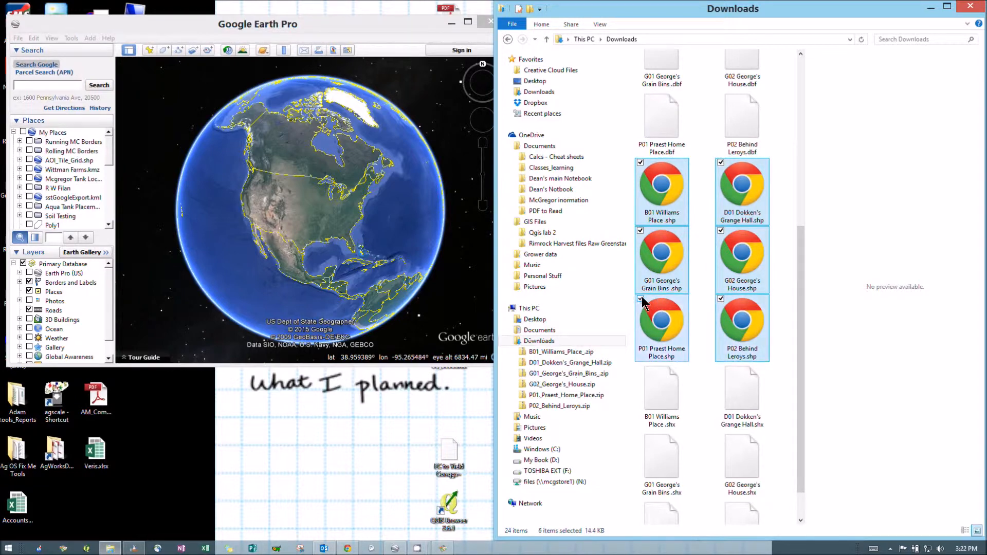
pyautogui.click(701, 265)
pyautogui.moveTo(663, 254)
pyautogui.mouseDown()
pyautogui.moveTo(562, 242)
pyautogui.moveTo(675, 270)
pyautogui.mouseUp()
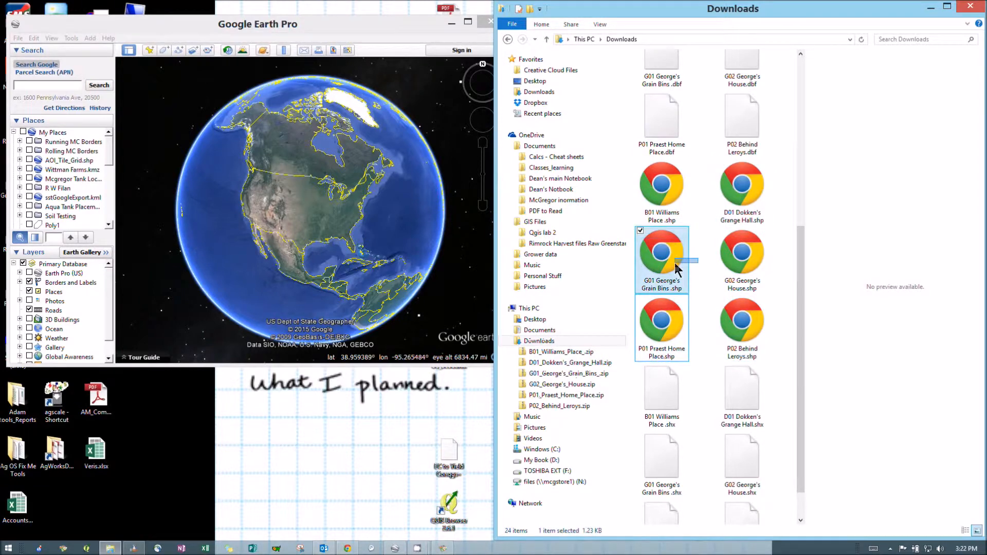
# Step: Select the six field .shp files in Downloads and import them into Google Earth Pro, declining the style template
pyautogui.moveTo(632, 159); pyautogui.dragTo(741, 331)
pyautogui.moveTo(658, 261); pyautogui.dragTo(345, 215)
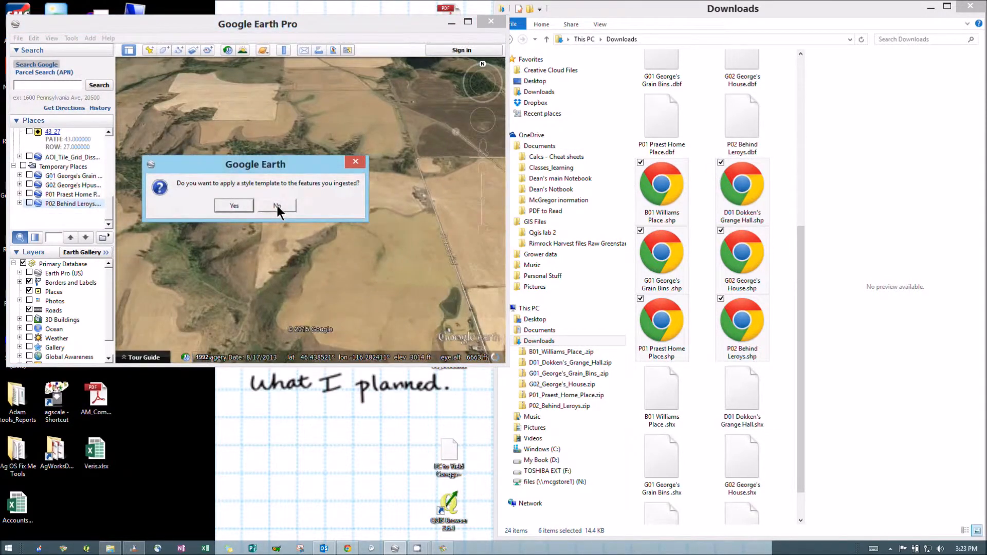
pyautogui.click(276, 205)
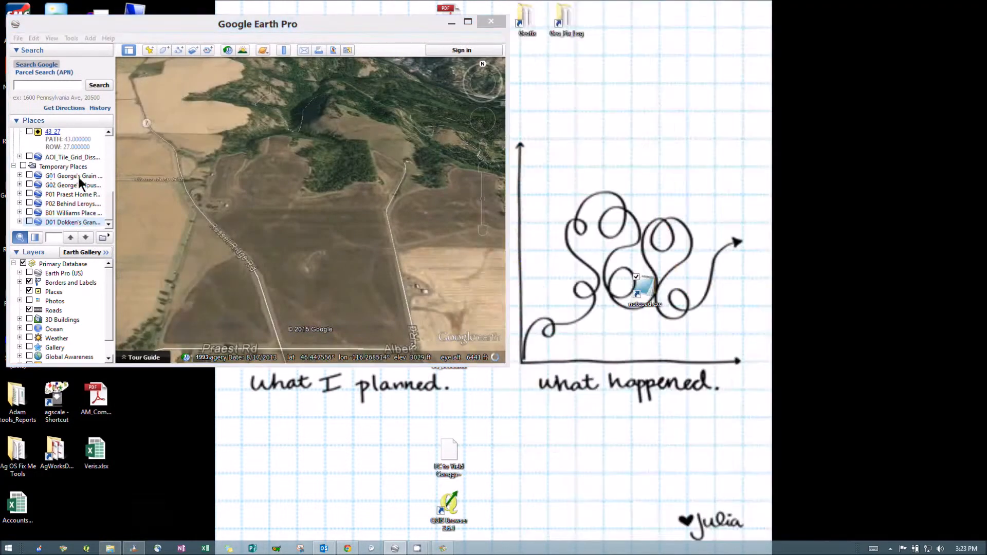
# Step: Maximize Google Earth Pro and copy the Temporary Places folder with its six shapefiles into My Places
pyautogui.click(468, 22)
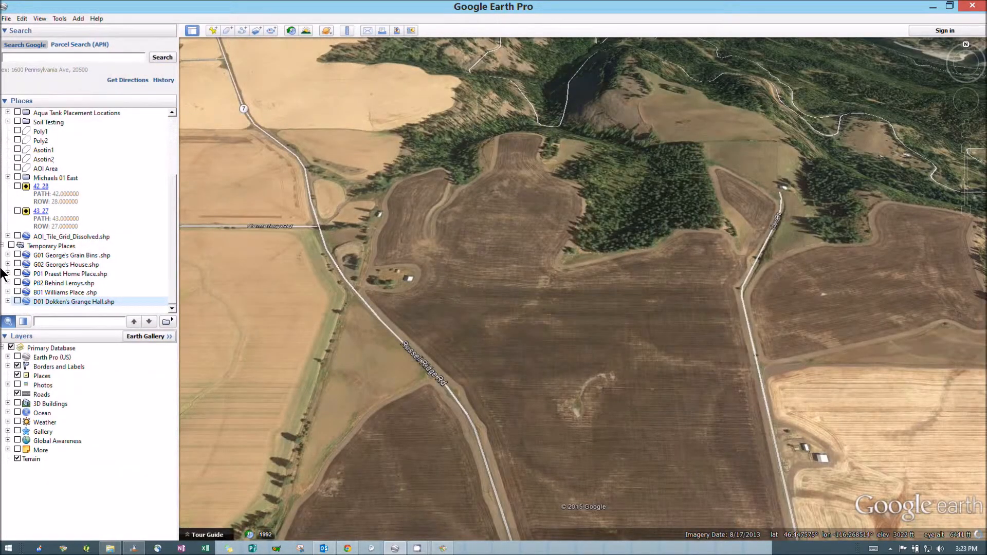
pyautogui.click(49, 247)
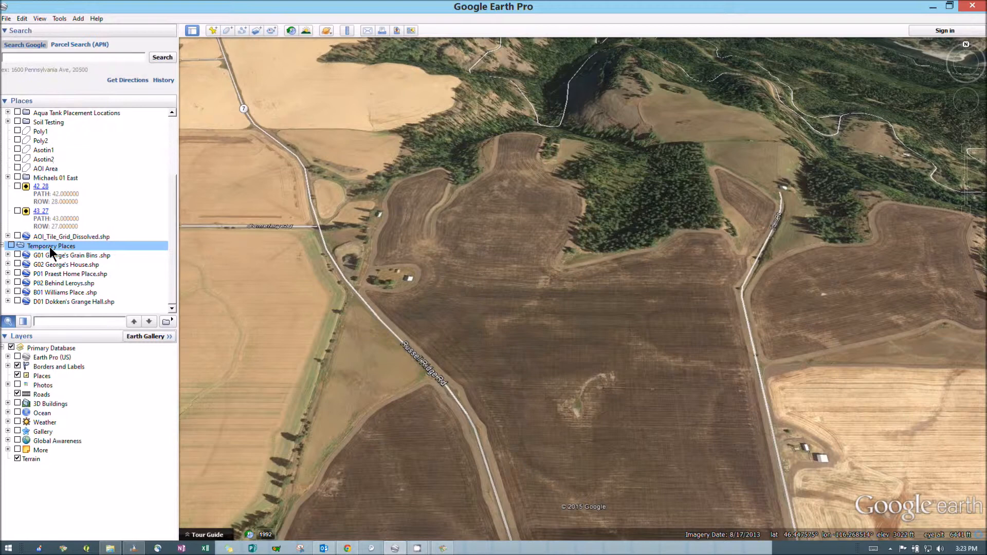
pyautogui.rightClick(50, 249)
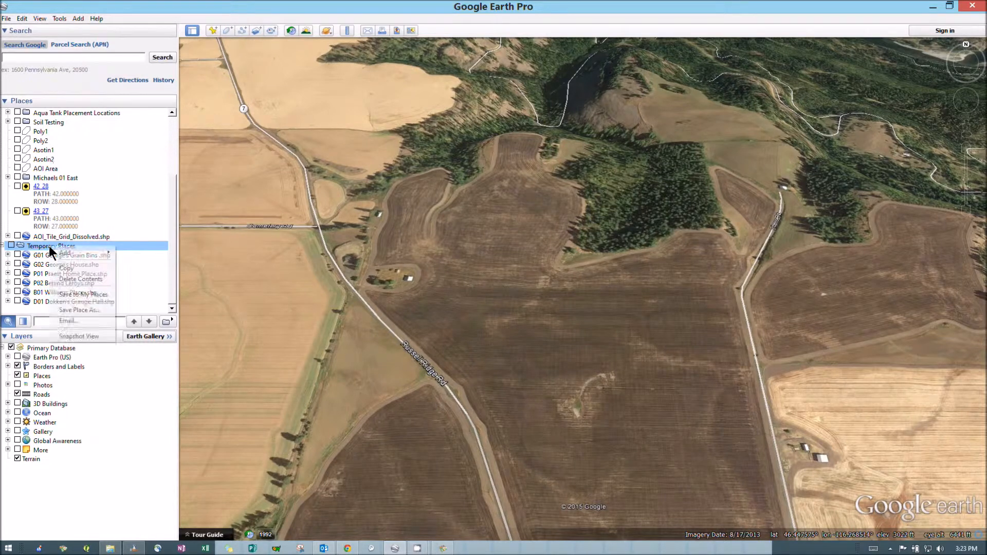
pyautogui.click(67, 268)
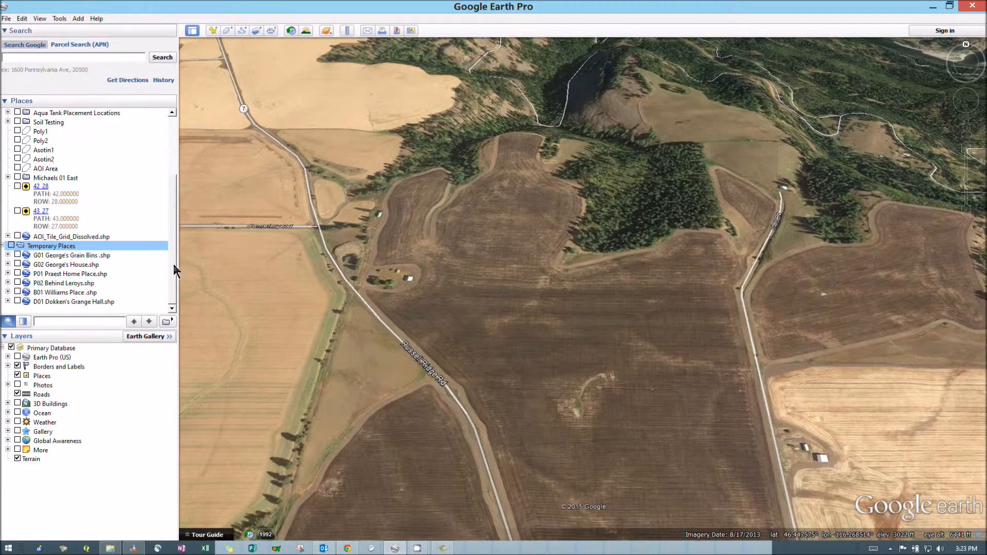
pyautogui.scroll(3, 165, 223)
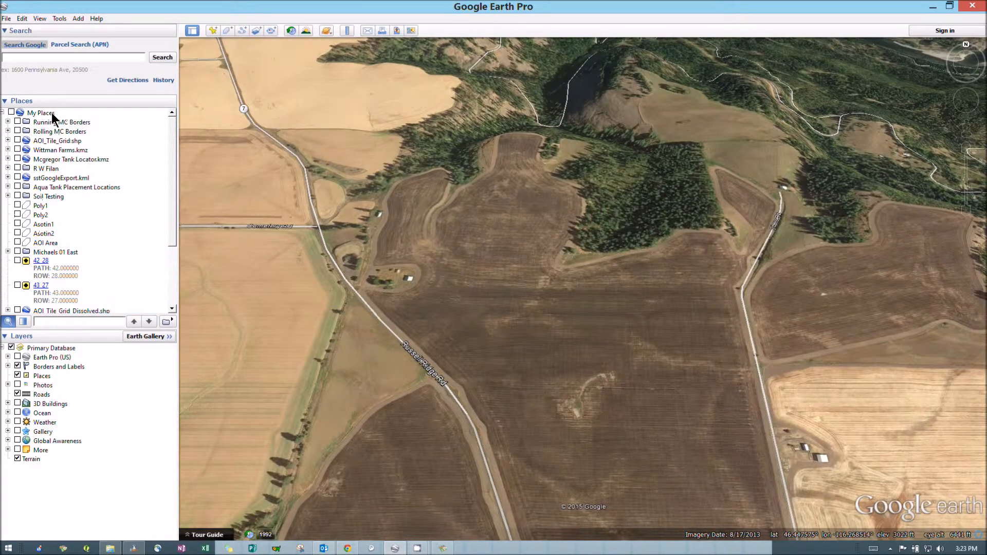
pyautogui.rightClick(52, 114)
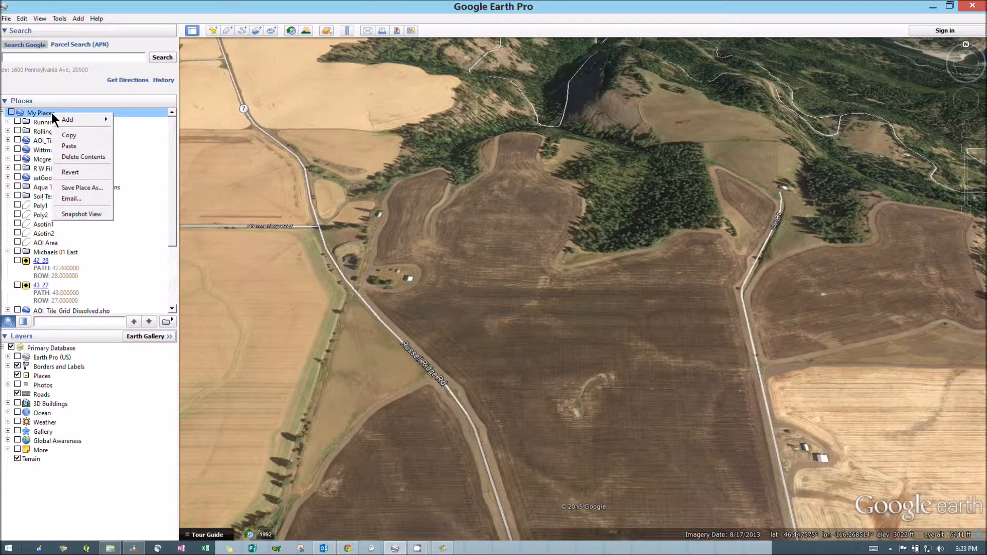
pyautogui.click(85, 146)
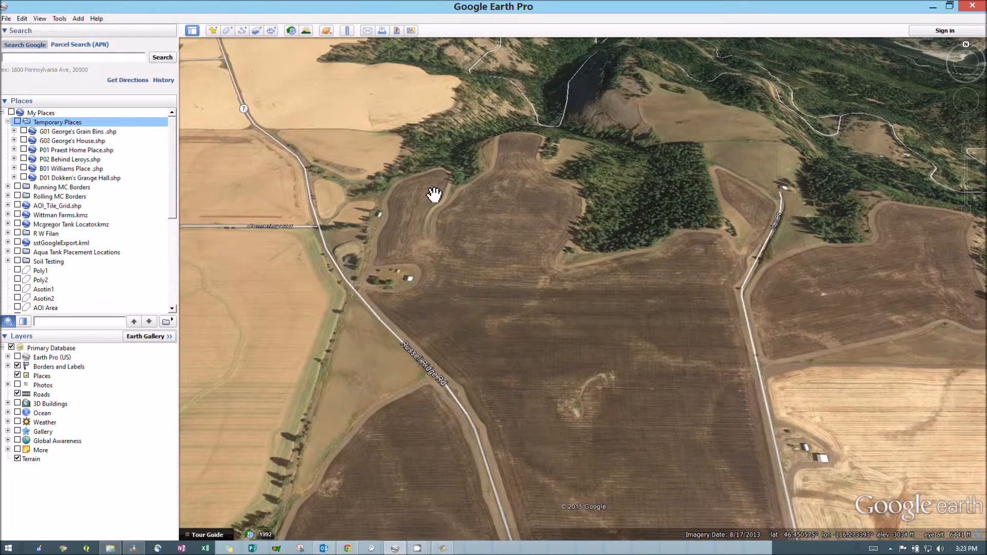
# Step: Close Google Earth Pro, discarding the unsaved temporary items, and start it again from the desktop
pyautogui.click(972, 6)
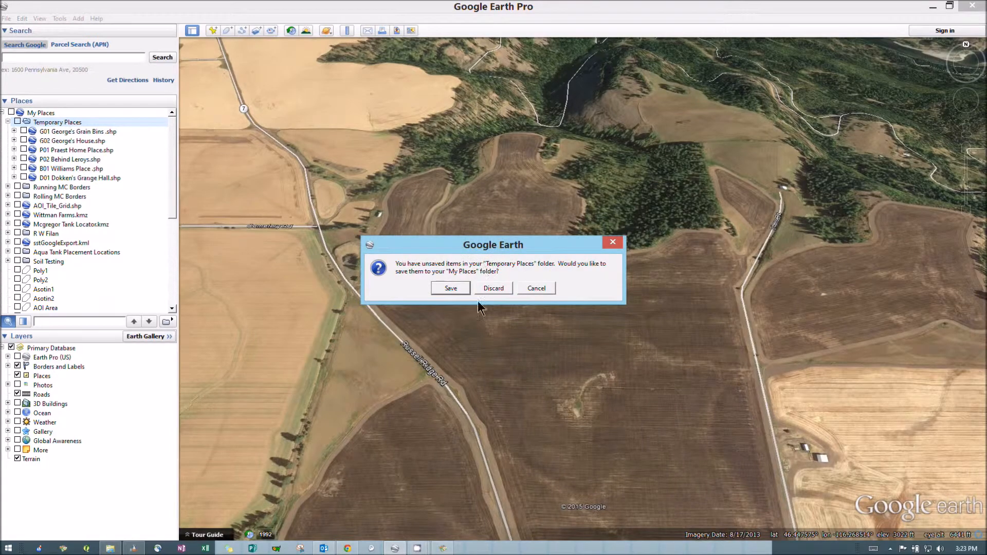
pyautogui.click(494, 289)
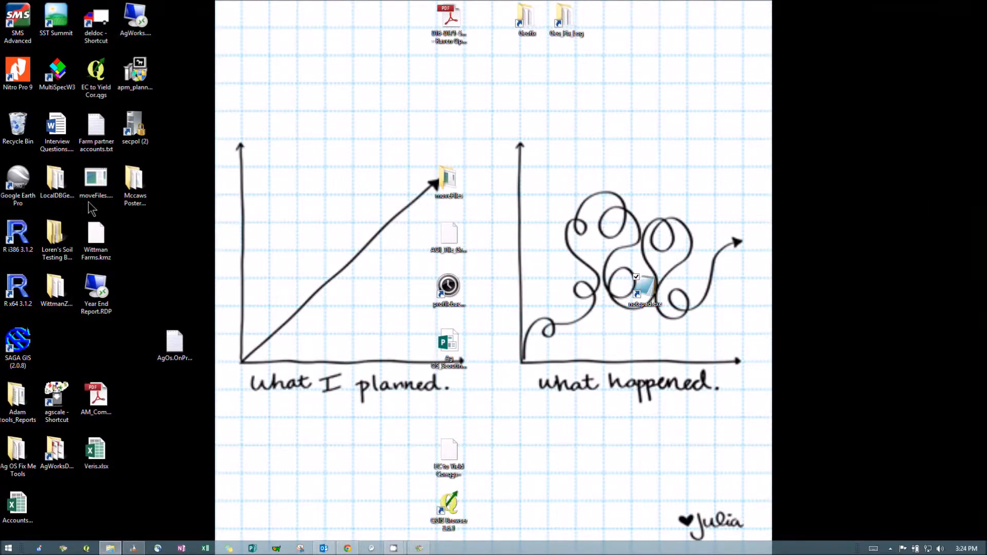
pyautogui.doubleClick(21, 182)
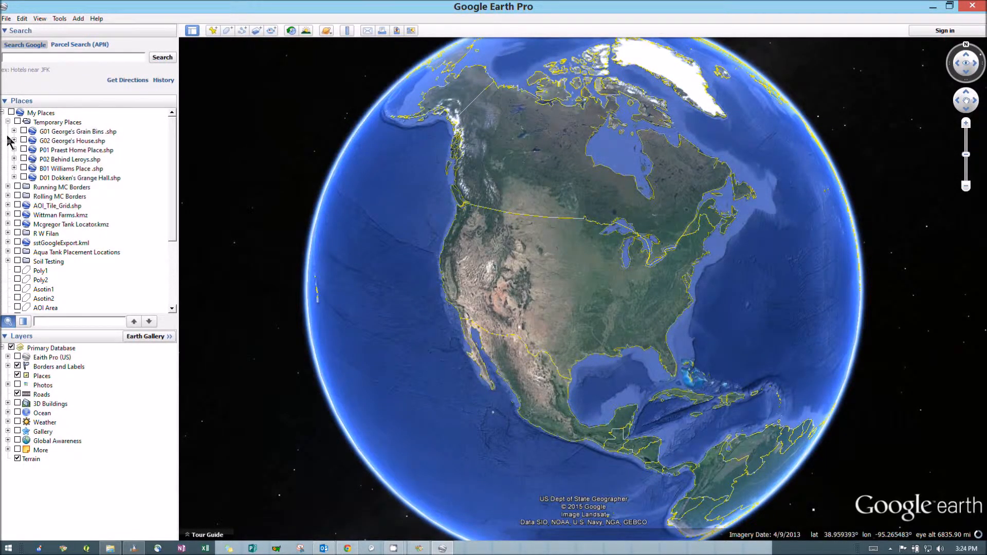
# Step: Turn on the Temporary Places folder under My Places and fly to the G01 George's Grain Bins .shp field
pyautogui.click(18, 122)
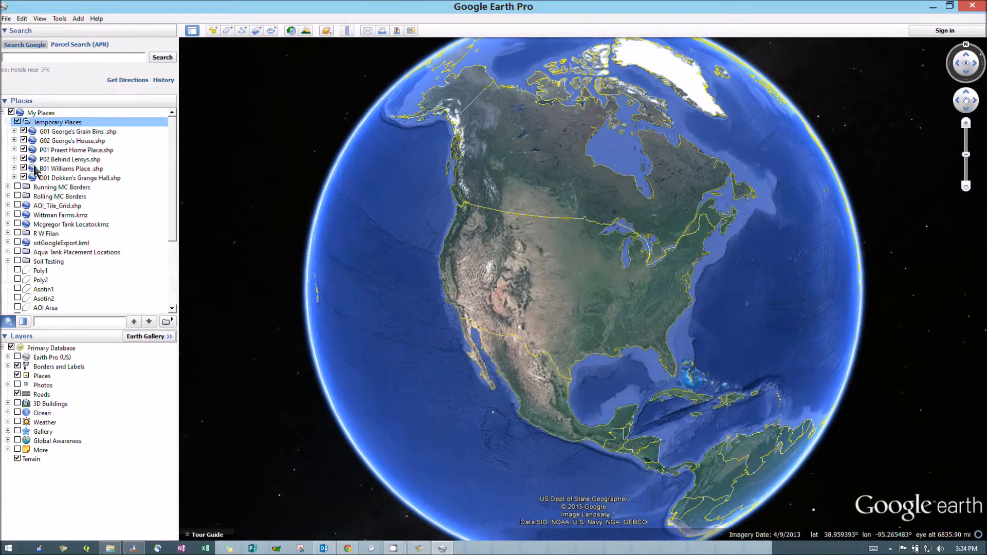
pyautogui.doubleClick(42, 132)
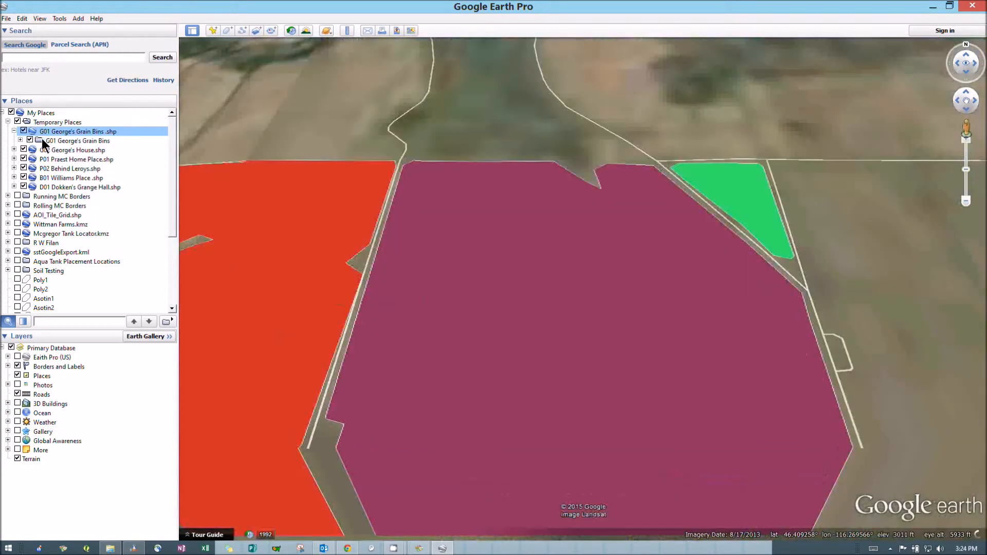
# Step: Examine the locations and shapes of the imported field polygons across the surrounding terrain
pyautogui.scroll(-5, 456, 292)
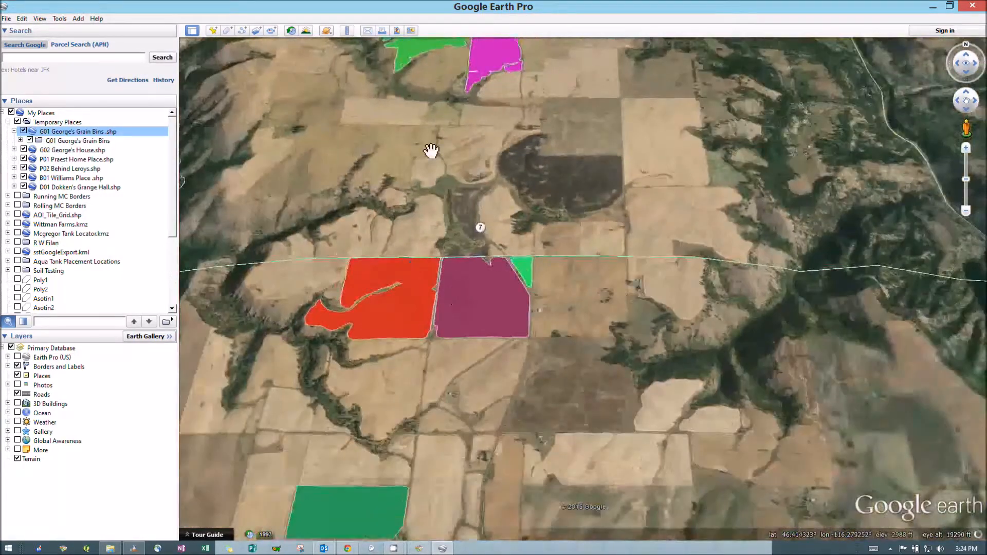
pyautogui.moveTo(431, 150); pyautogui.dragTo(452, 331)
pyautogui.moveTo(420, 226); pyautogui.dragTo(416, 104)
pyautogui.moveTo(428, 466); pyautogui.dragTo(466, 448)
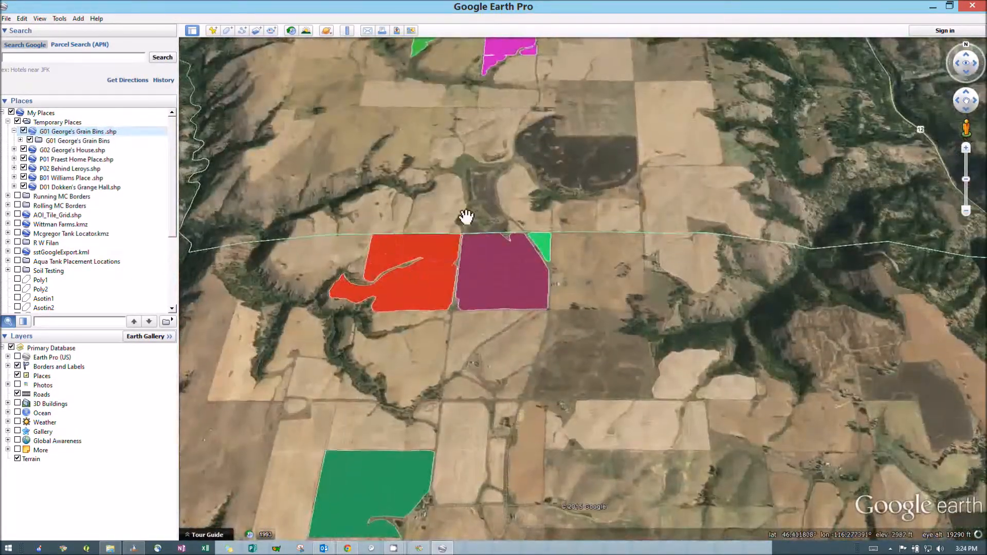
pyautogui.moveTo(447, 154); pyautogui.dragTo(437, 335)
pyautogui.scroll(3, 491, 247)
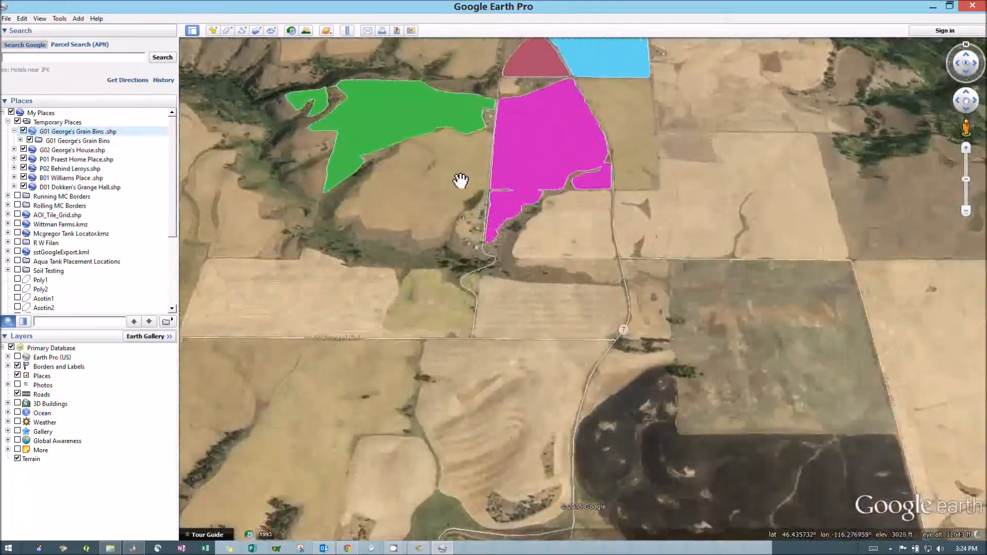
pyautogui.moveTo(461, 181); pyautogui.dragTo(425, 415)
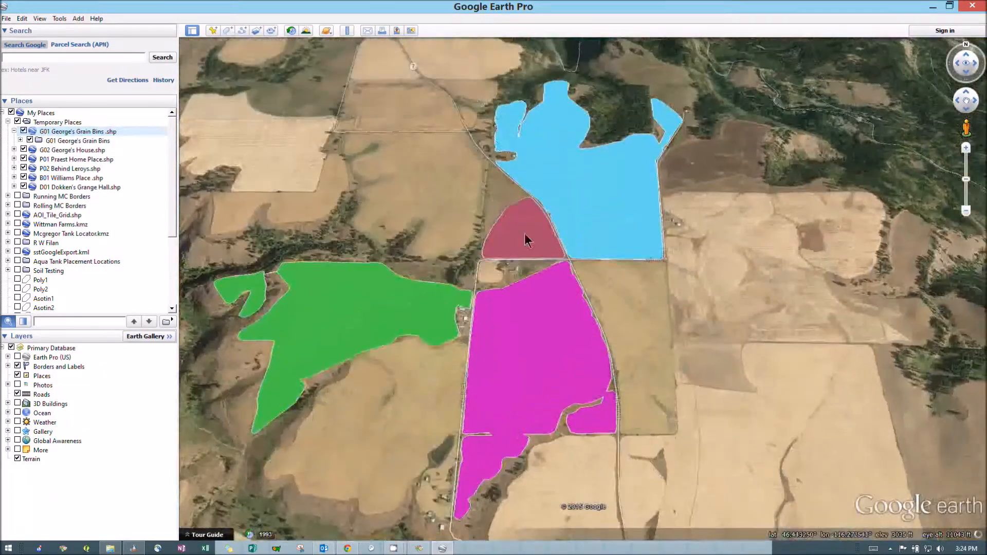
pyautogui.scroll(-3, 524, 233)
pyautogui.moveTo(483, 201); pyautogui.dragTo(532, 146)
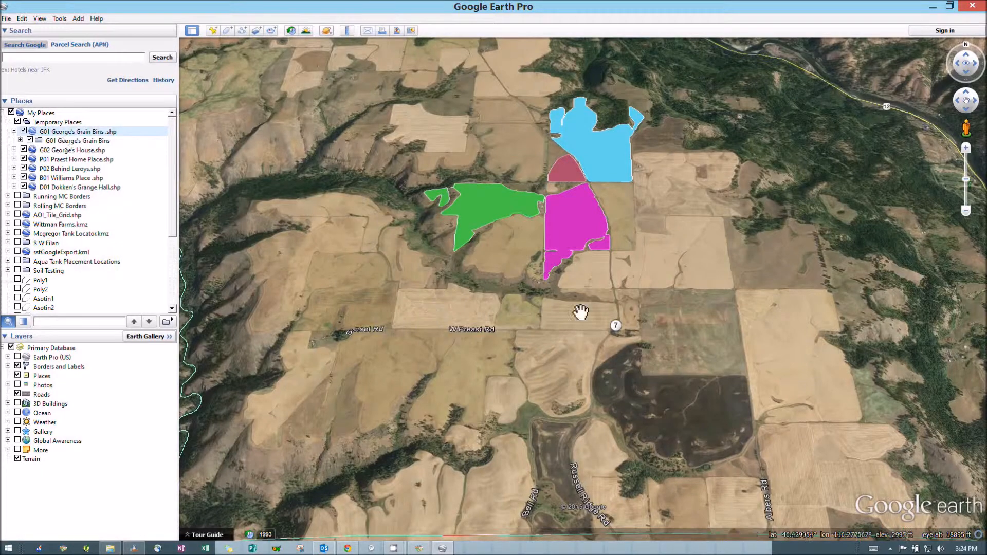
pyautogui.moveTo(701, 303); pyautogui.dragTo(576, 207)
pyautogui.scroll(-1, 477, 391)
pyautogui.moveTo(432, 357); pyautogui.dragTo(553, 271)
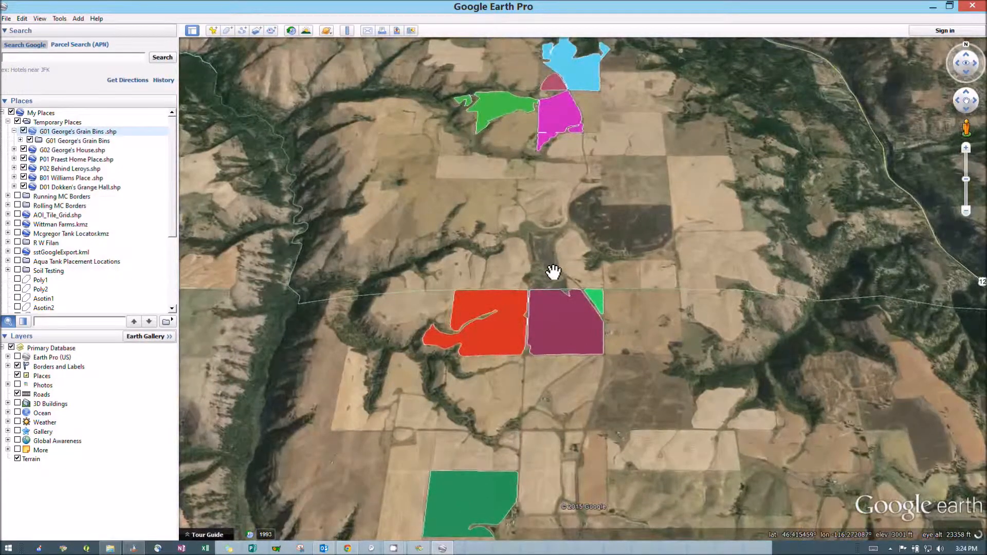
pyautogui.scroll(-1, 554, 260)
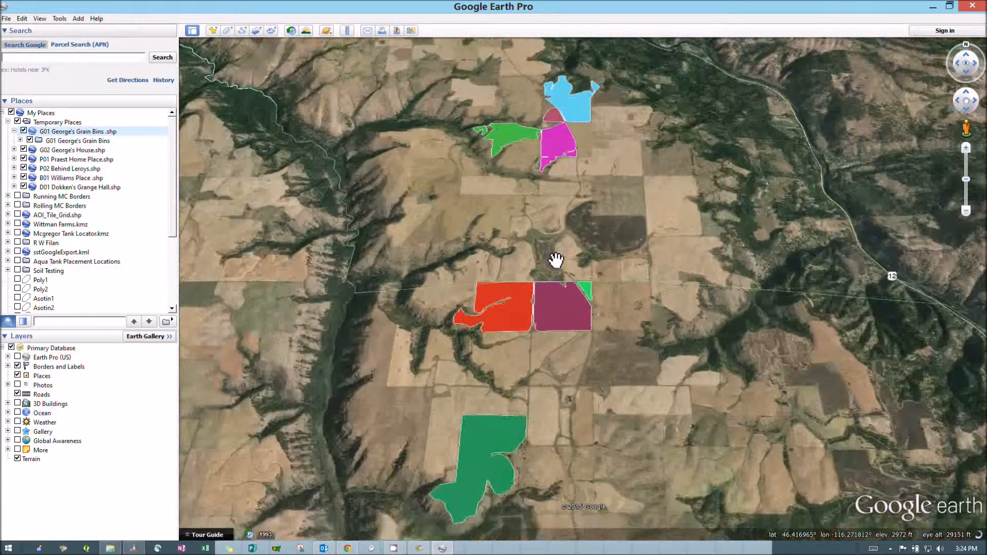